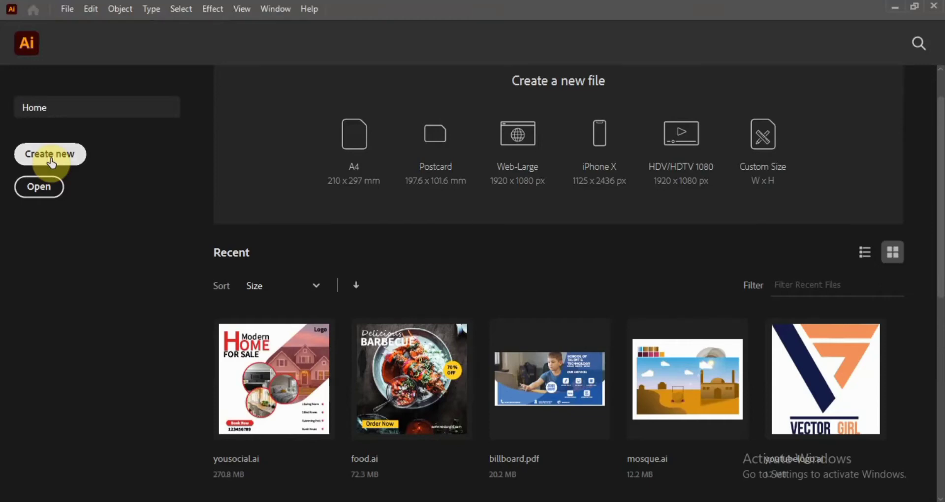
Create a new document in inches, 8 wide by 4 tall.
{"action": "left_click", "coordinate": [51, 163]}
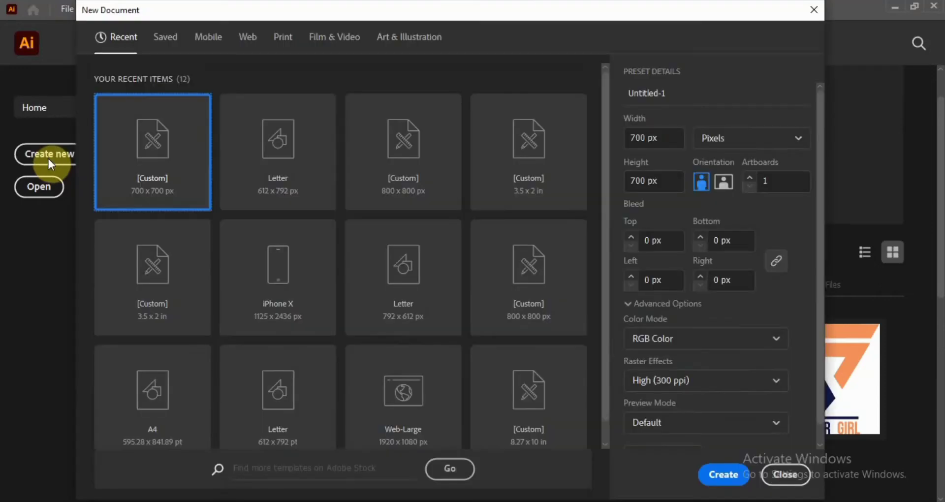
{"action": "left_click", "coordinate": [717, 139]}
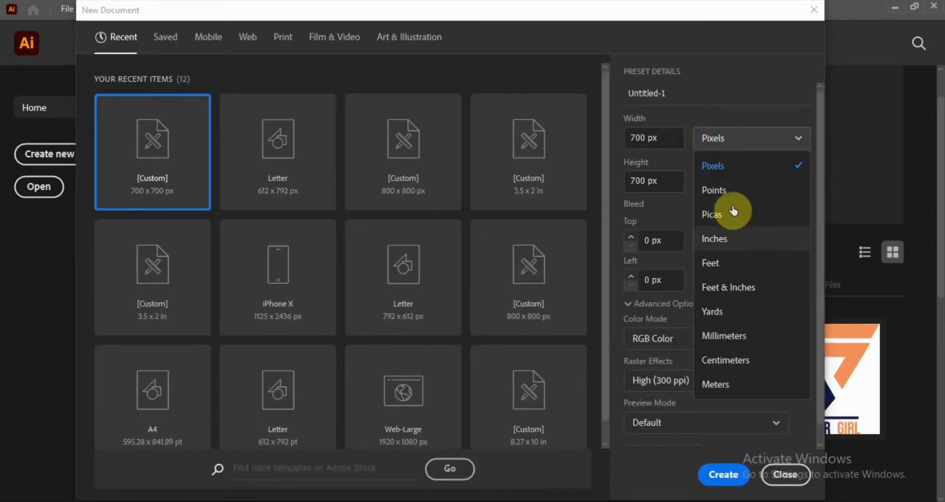
{"action": "left_click", "coordinate": [727, 241]}
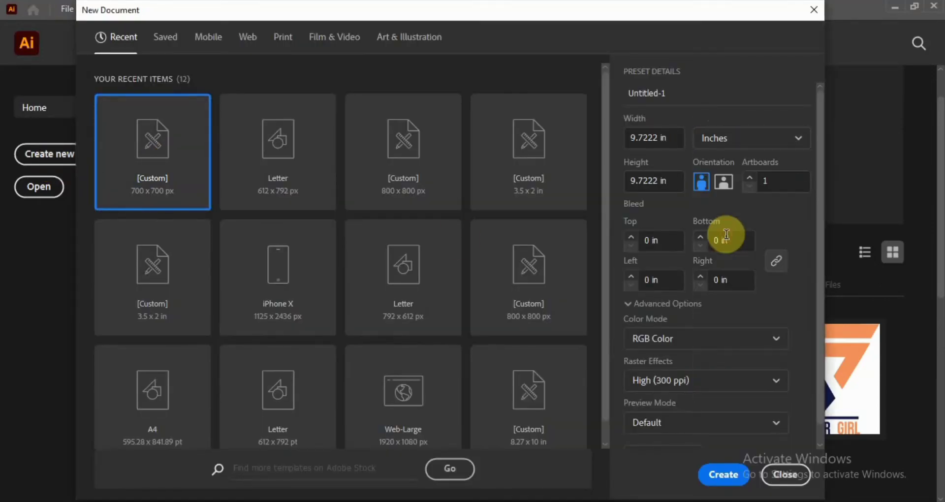
{"action": "left_click", "coordinate": [672, 139]}
{"action": "type", "text": "8"}
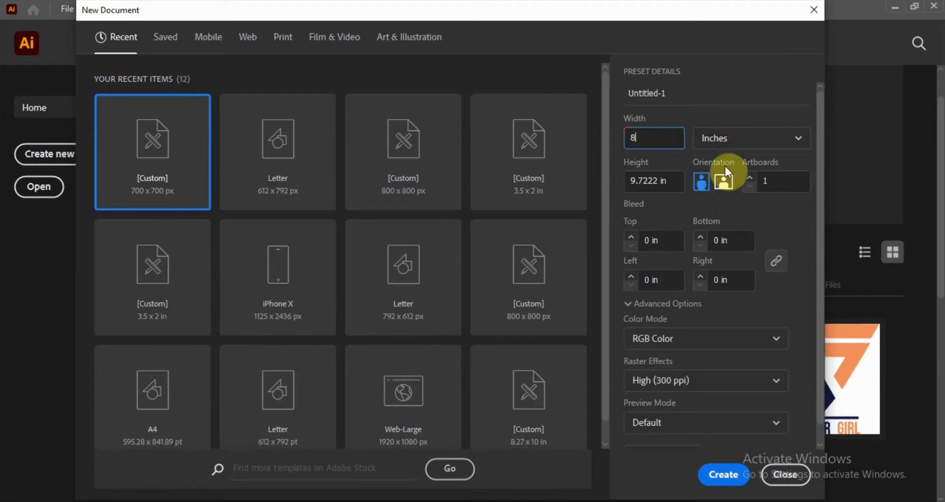
{"action": "left_click", "coordinate": [677, 188]}
{"action": "type", "text": "4"}
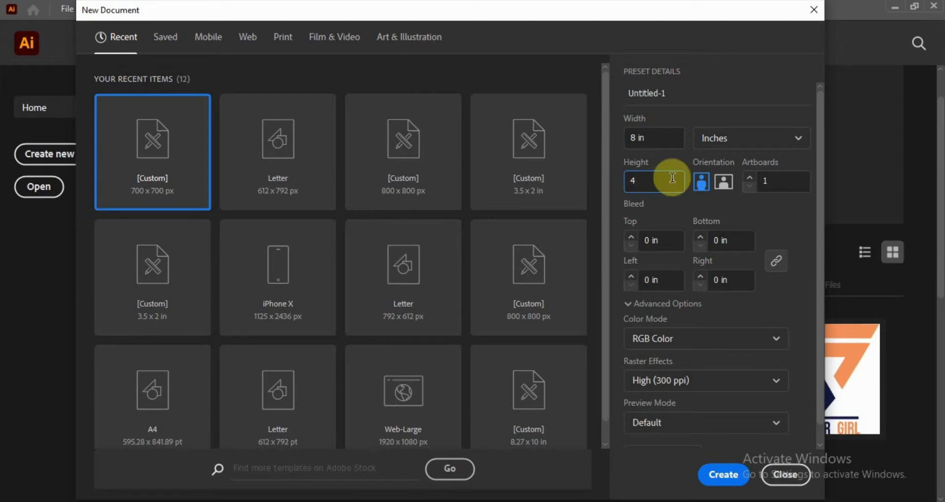
{"action": "left_click", "coordinate": [721, 475]}
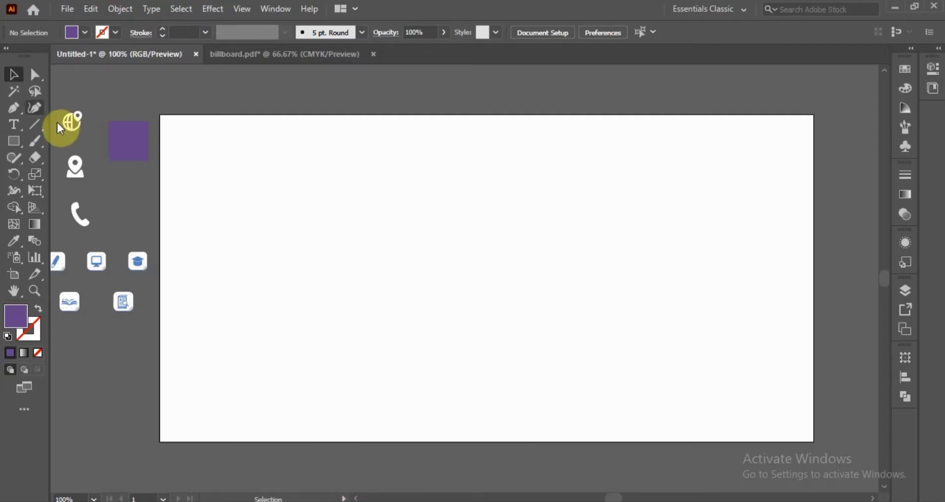
Draw a purple rectangle spanning the whole 8 × 4 inch artboard.
{"action": "left_click", "coordinate": [15, 143]}
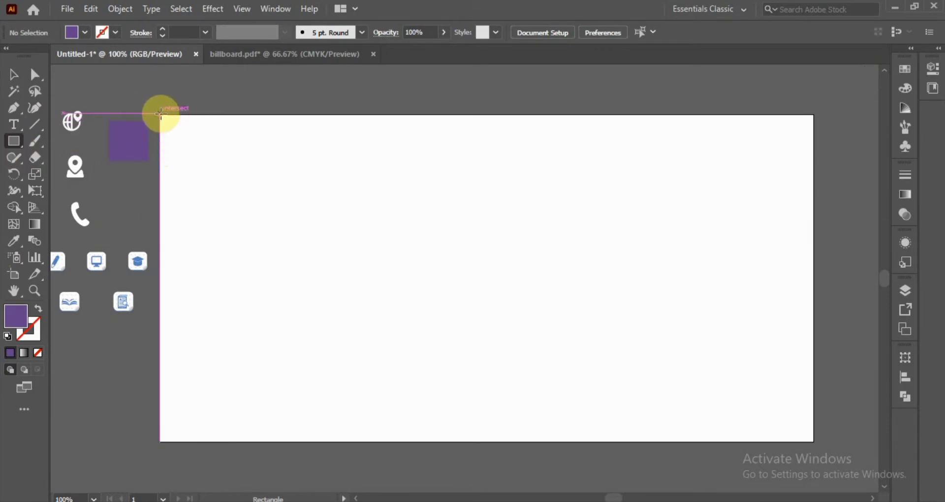
{"action": "left_click_drag", "start_coordinate": [161, 112], "coordinate": [810, 442]}
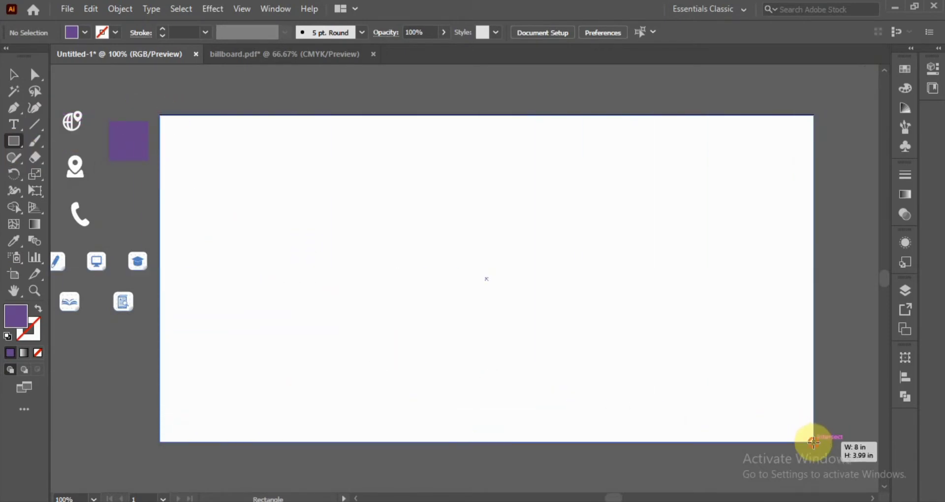
{"action": "left_click_drag", "start_coordinate": [809, 442], "coordinate": [814, 442]}
{"action": "left_click", "coordinate": [13, 74]}
{"action": "left_click", "coordinate": [219, 90]}
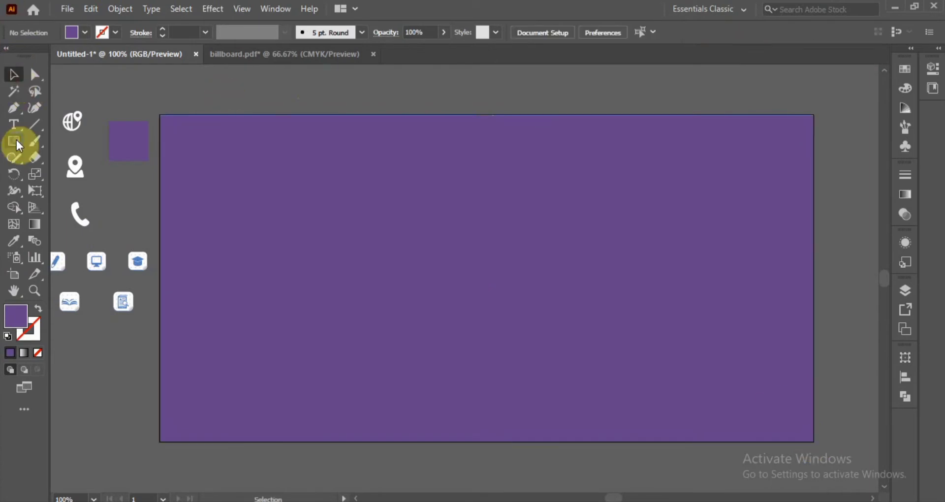
{"action": "left_click", "coordinate": [17, 141]}
{"action": "left_click", "coordinate": [94, 176]}
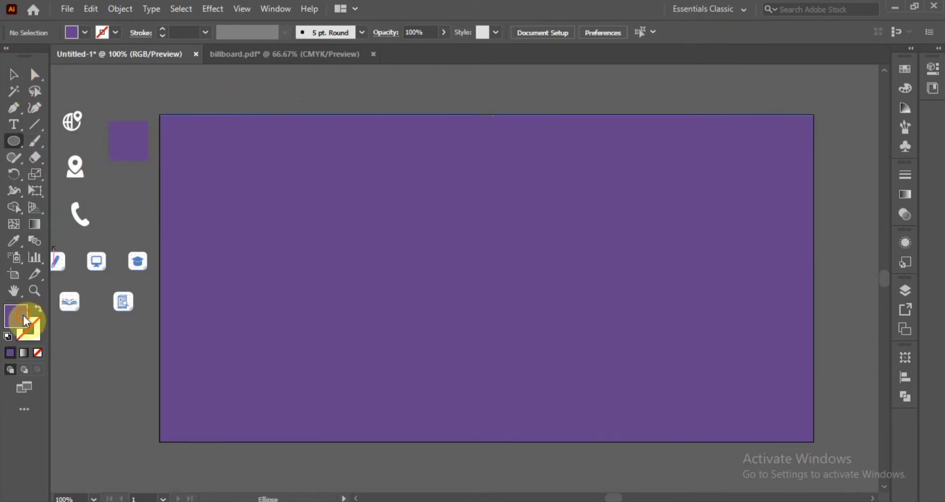
Set the fill to white and draw a wide ellipse across the artboard.
{"action": "double_click", "coordinate": [22, 315]}
{"action": "left_click_drag", "start_coordinate": [359, 246], "coordinate": [283, 158]}
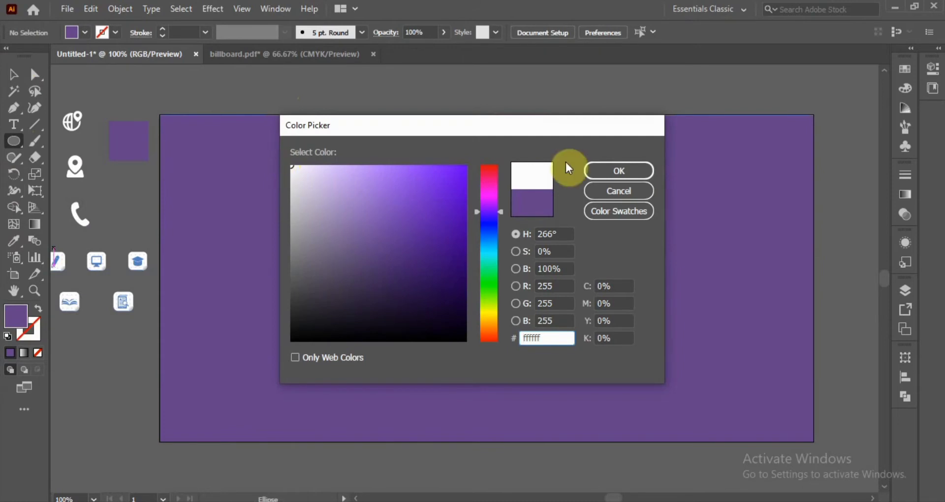
{"action": "key", "text": "Return"}
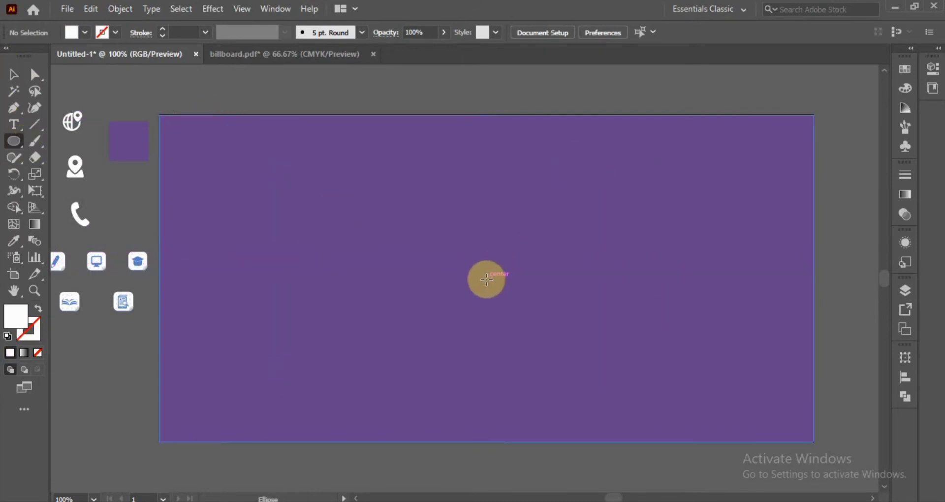
{"action": "left_click_drag", "start_coordinate": [486, 280], "coordinate": [850, 373]}
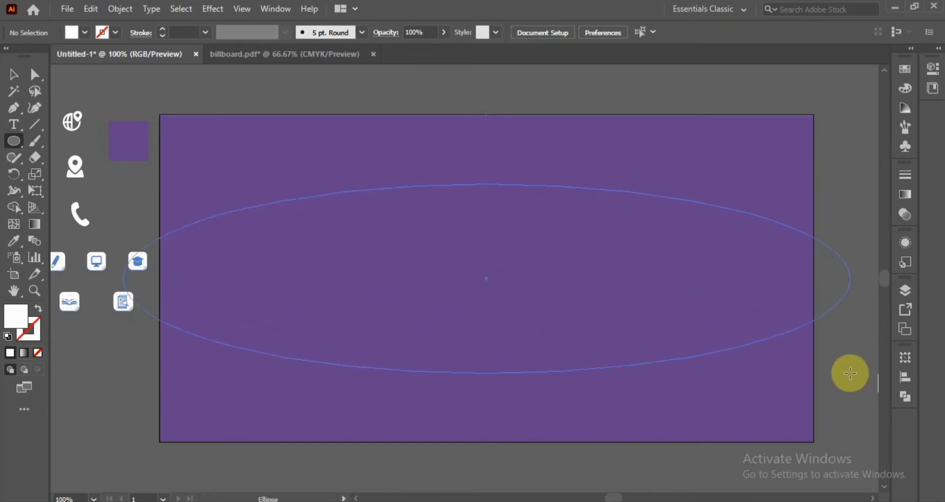
{"action": "left_click_drag", "start_coordinate": [850, 373], "coordinate": [841, 388]}
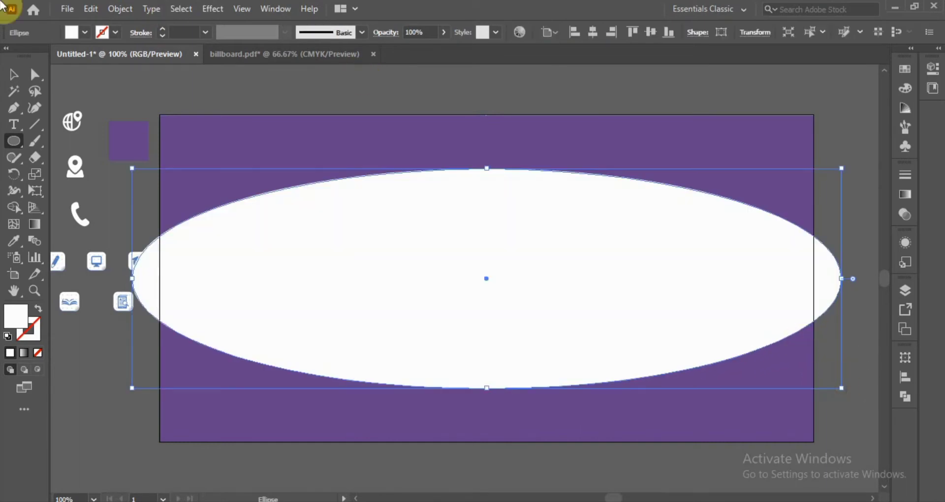
Move the white ellipse up and stretch it taller so its bottom curves low.
{"action": "left_click", "coordinate": [14, 75]}
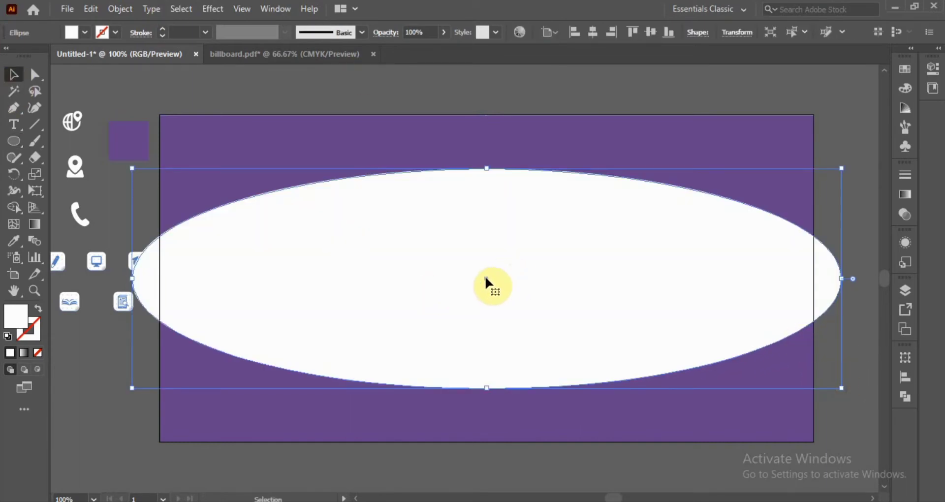
{"action": "left_click_drag", "start_coordinate": [485, 277], "coordinate": [485, 148]}
{"action": "left_click_drag", "start_coordinate": [485, 254], "coordinate": [485, 323]}
{"action": "scroll", "coordinate": [494, 283], "scroll_direction": "up", "scroll_amount": 2}
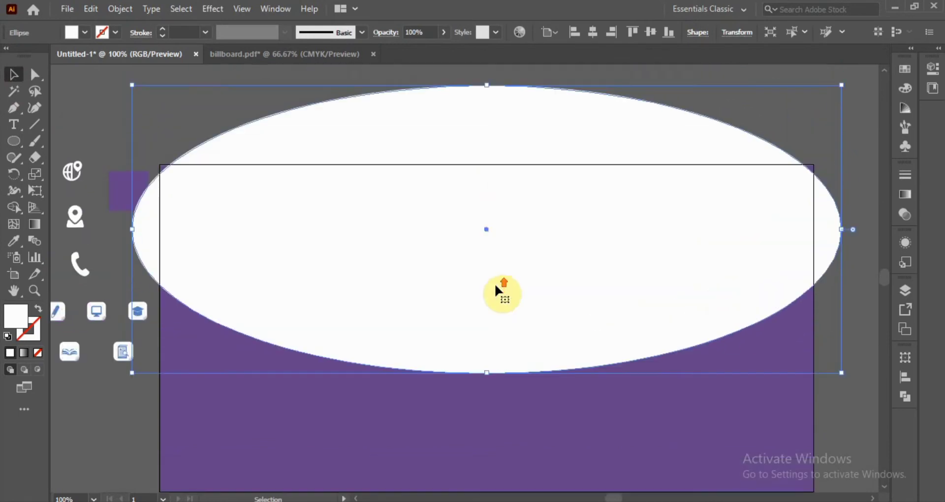
{"action": "left_click_drag", "start_coordinate": [490, 84], "coordinate": [491, 57]}
{"action": "scroll", "coordinate": [496, 273], "scroll_direction": "down", "scroll_amount": 1}
{"action": "scroll", "coordinate": [503, 259], "scroll_direction": "up", "scroll_amount": 1}
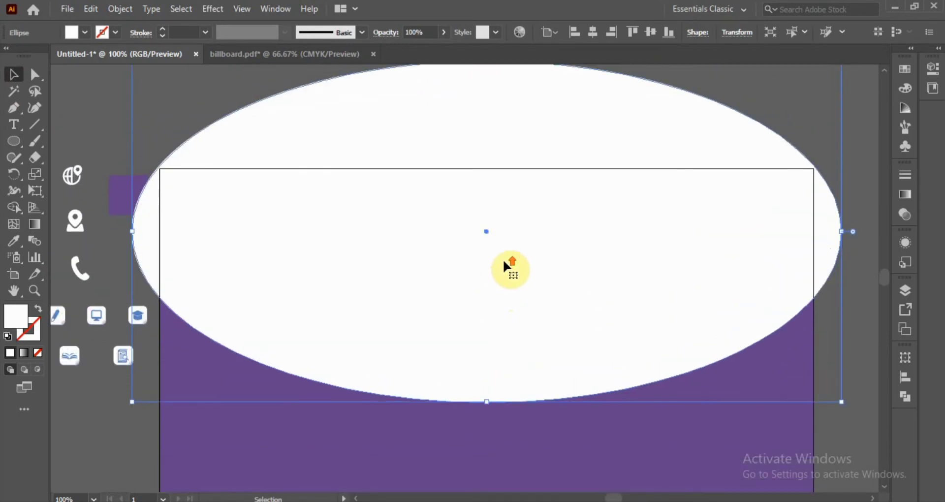
{"action": "scroll", "coordinate": [503, 259], "scroll_direction": "up", "scroll_amount": 1}
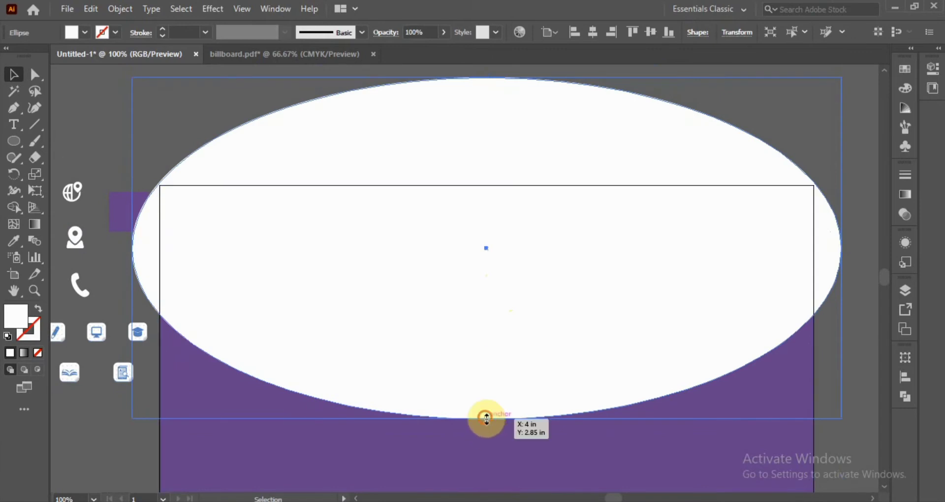
{"action": "left_click_drag", "start_coordinate": [486, 418], "coordinate": [487, 447]}
{"action": "scroll", "coordinate": [490, 440], "scroll_direction": "down", "scroll_amount": 1}
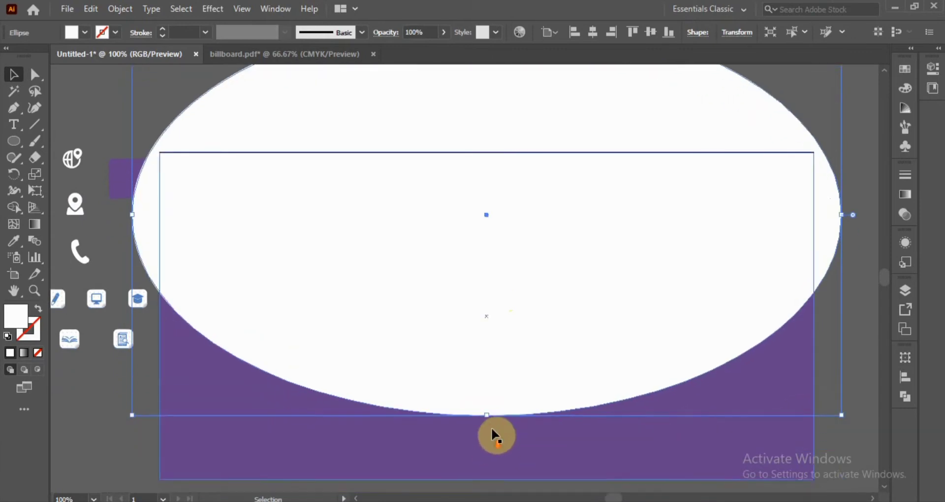
{"action": "scroll", "coordinate": [496, 423], "scroll_direction": "down", "scroll_amount": 1}
{"action": "key", "text": "ctrl+minus"}
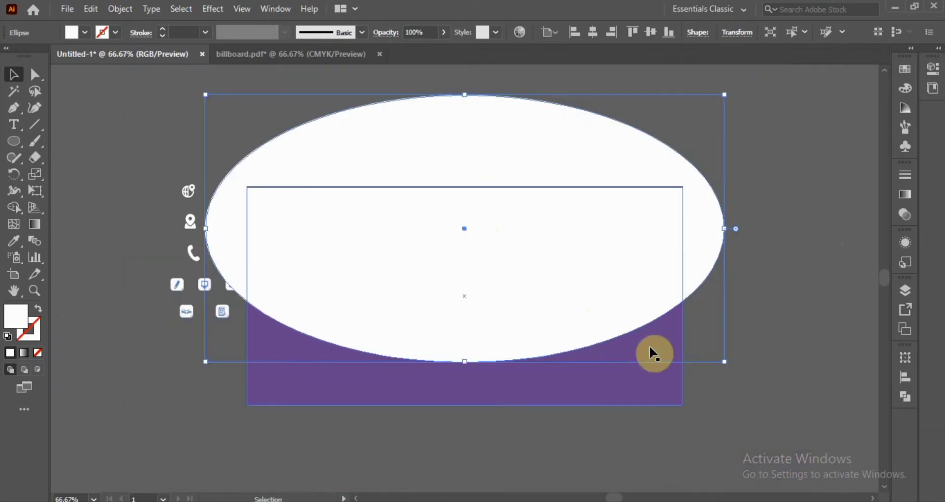
Trim the ellipse to the purple rectangle with Shape Builder, leaving a purple bottom arc.
{"action": "left_click", "coordinate": [625, 376], "text": "shift"}
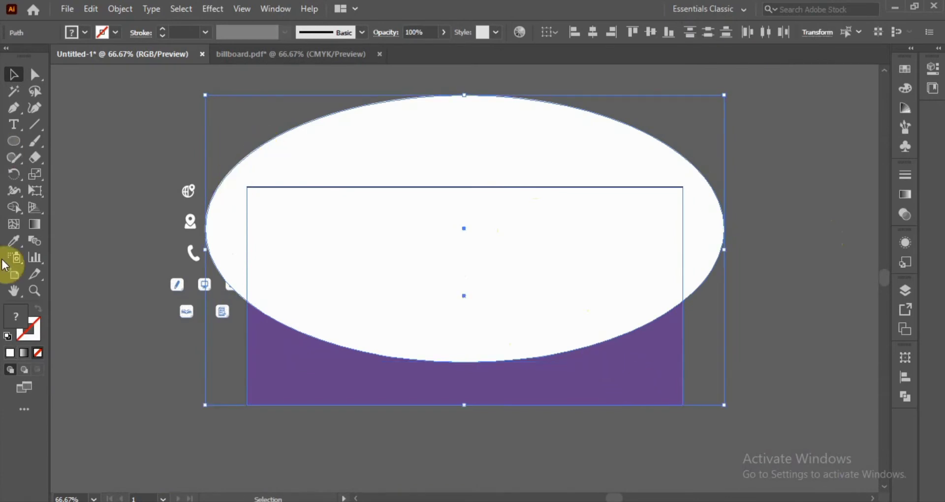
{"action": "left_click", "coordinate": [14, 208]}
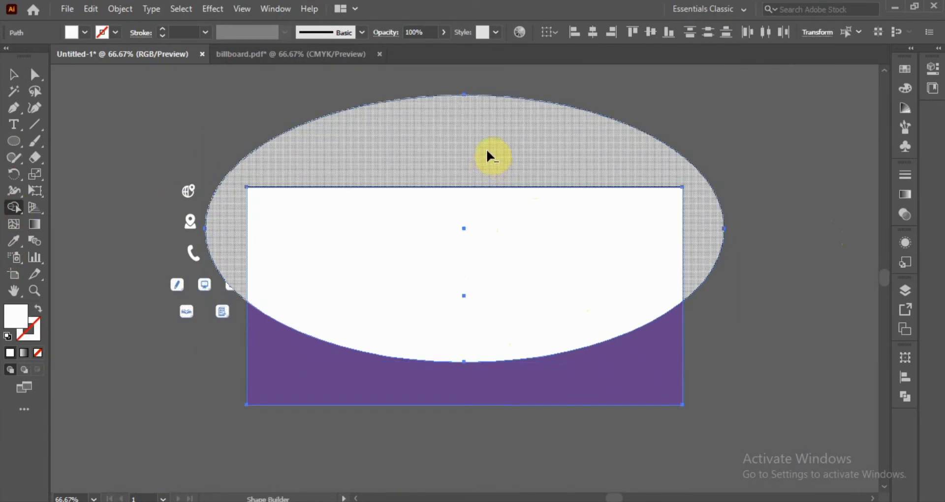
{"action": "left_click", "coordinate": [486, 155], "text": "alt"}
{"action": "left_click", "coordinate": [14, 74]}
{"action": "left_click", "coordinate": [546, 131]}
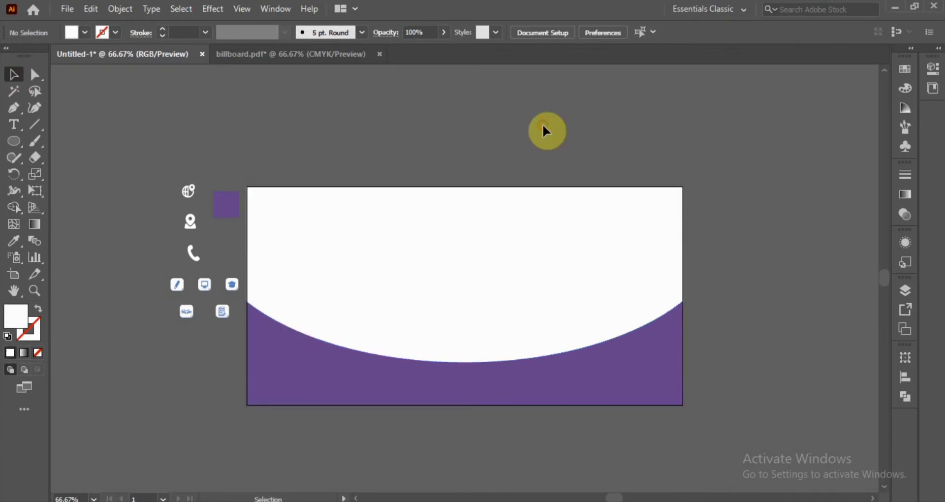
{"action": "left_click", "coordinate": [67, 8]}
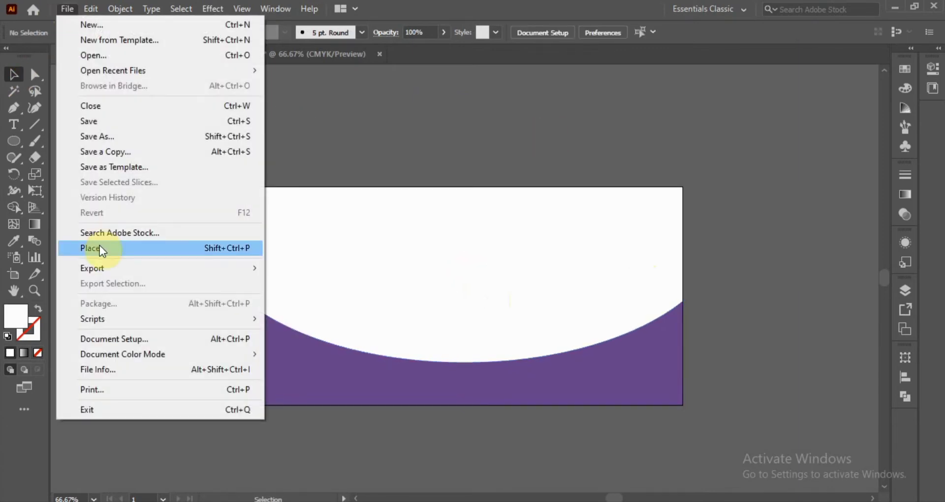
Place the classroom photo, enlarge it across the artboard, and send it behind the curved shape.
{"action": "left_click", "coordinate": [98, 248]}
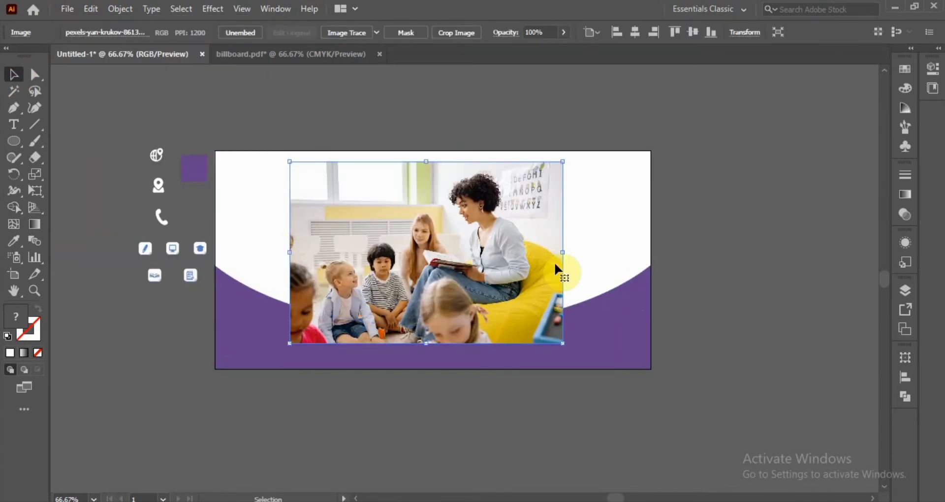
{"action": "left_click_drag", "start_coordinate": [555, 251], "coordinate": [556, 241]}
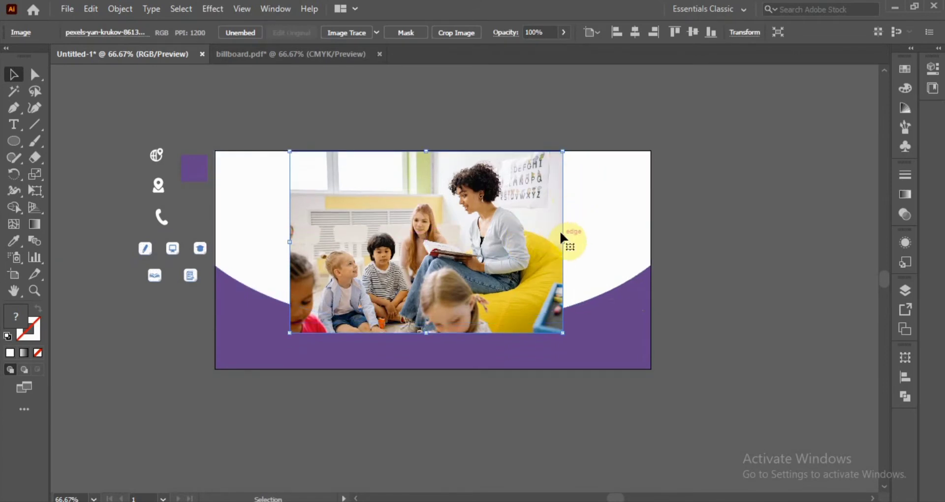
{"action": "mouse_move", "coordinate": [562, 154]}
{"action": "left_mouse_down"}
{"action": "mouse_move", "coordinate": [656, 142]}
{"action": "mouse_move", "coordinate": [651, 117]}
{"action": "left_mouse_up"}
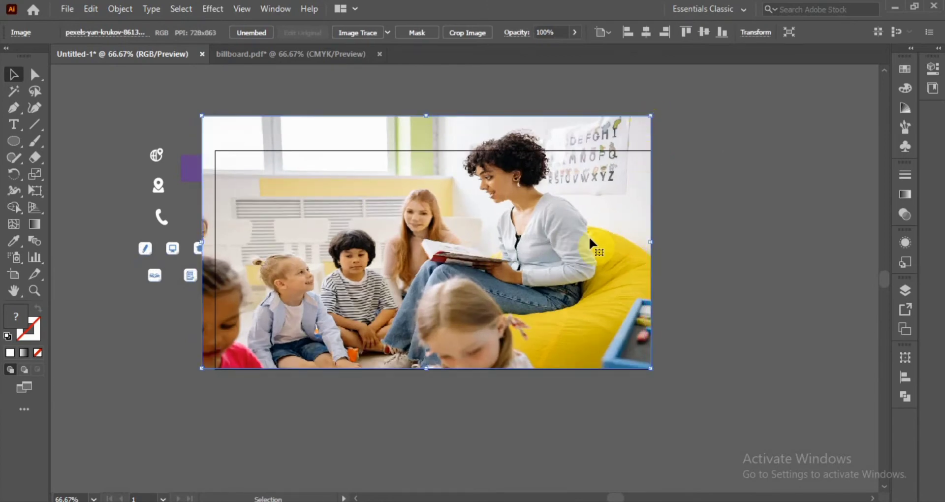
{"action": "key", "text": "ctrl+shift+bracketleft"}
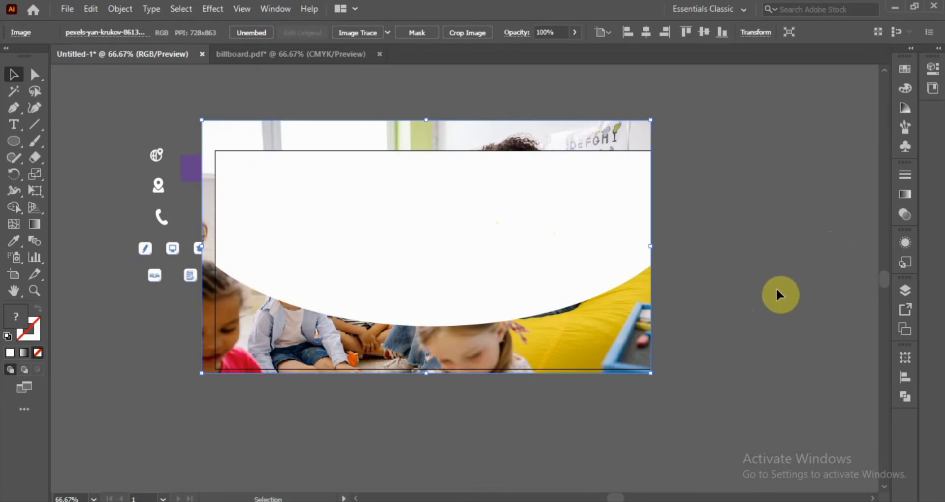
{"action": "left_click", "coordinate": [776, 294]}
{"action": "left_click_drag", "start_coordinate": [588, 341], "coordinate": [589, 345]}
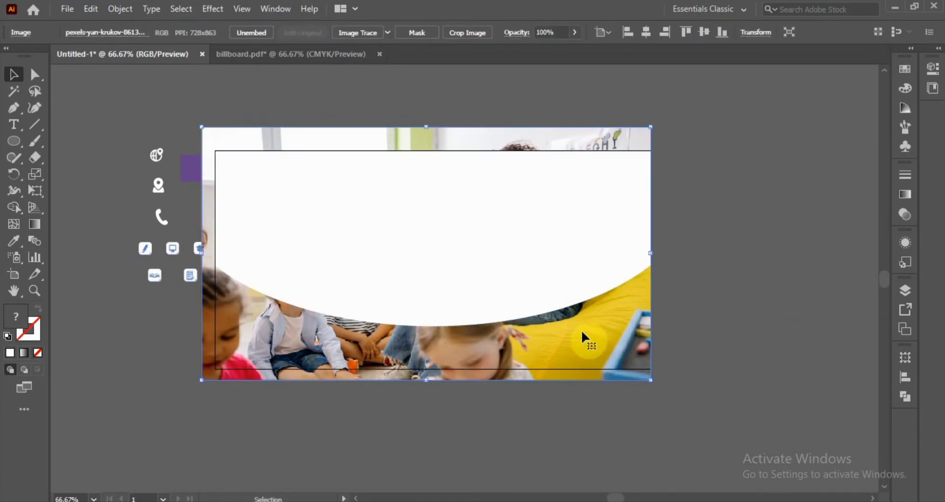
Make a clipping mask so the photo fills only the curved white area.
{"action": "right_click", "coordinate": [436, 231]}
{"action": "left_click", "coordinate": [484, 373]}
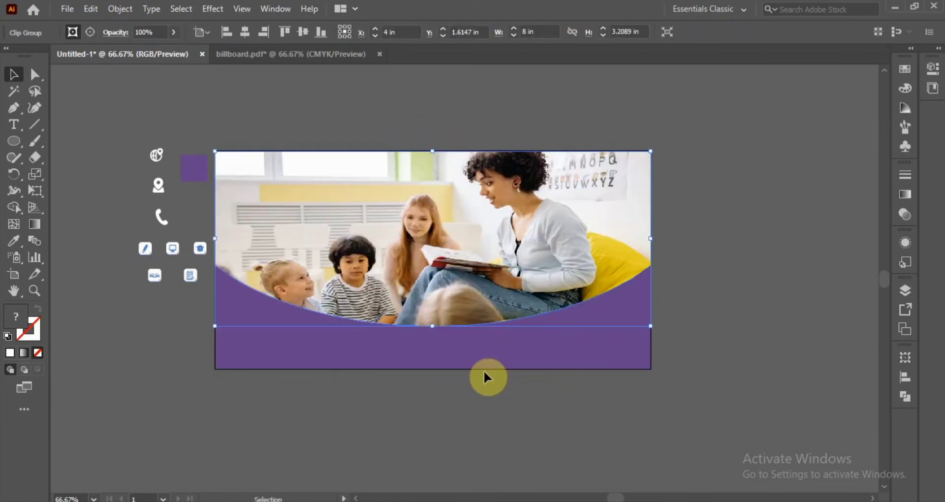
{"action": "left_click", "coordinate": [777, 252]}
{"action": "left_click_drag", "start_coordinate": [776, 252], "coordinate": [789, 249]}
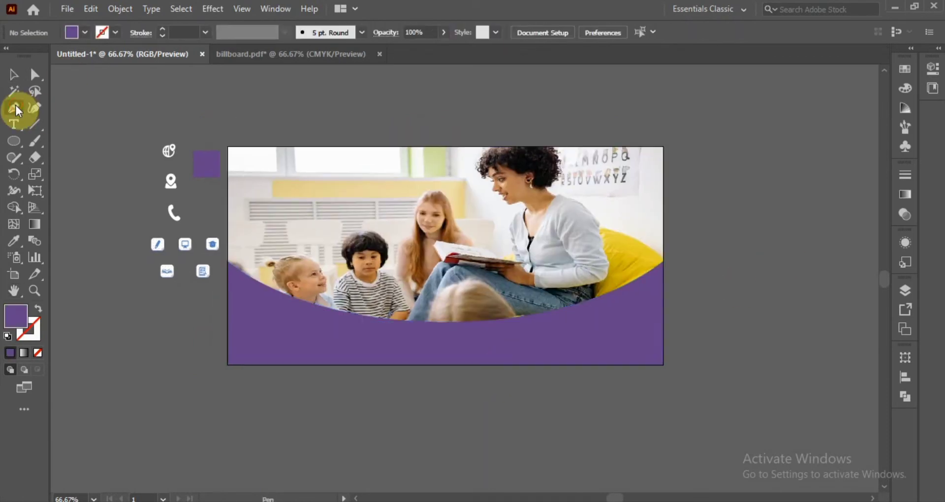
Pen-draw a closed shape curving from bottom centre to the top edge, through both right corners.
{"action": "left_click", "coordinate": [15, 105]}
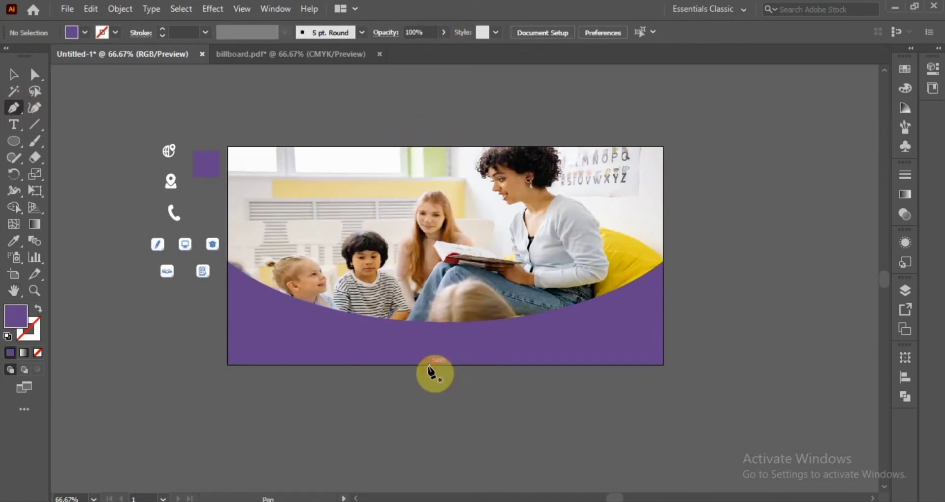
{"action": "left_click", "coordinate": [428, 364]}
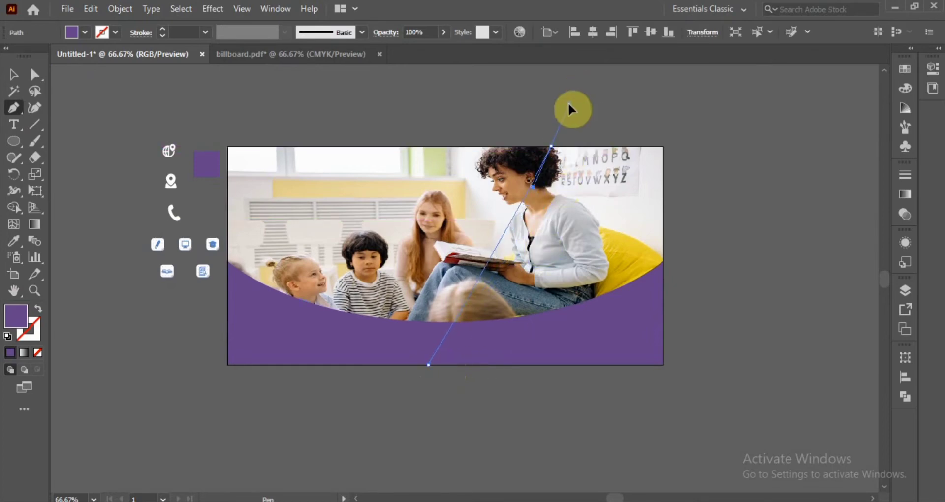
{"action": "mouse_move", "coordinate": [569, 103]}
{"action": "left_mouse_down"}
{"action": "mouse_move", "coordinate": [494, 88]}
{"action": "mouse_move", "coordinate": [506, 155]}
{"action": "left_mouse_up"}
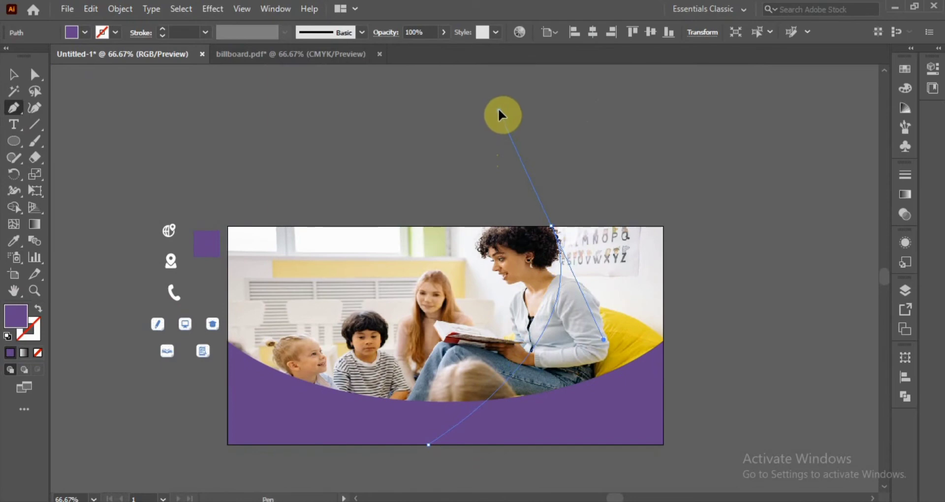
{"action": "left_click_drag", "start_coordinate": [500, 117], "coordinate": [499, 109]}
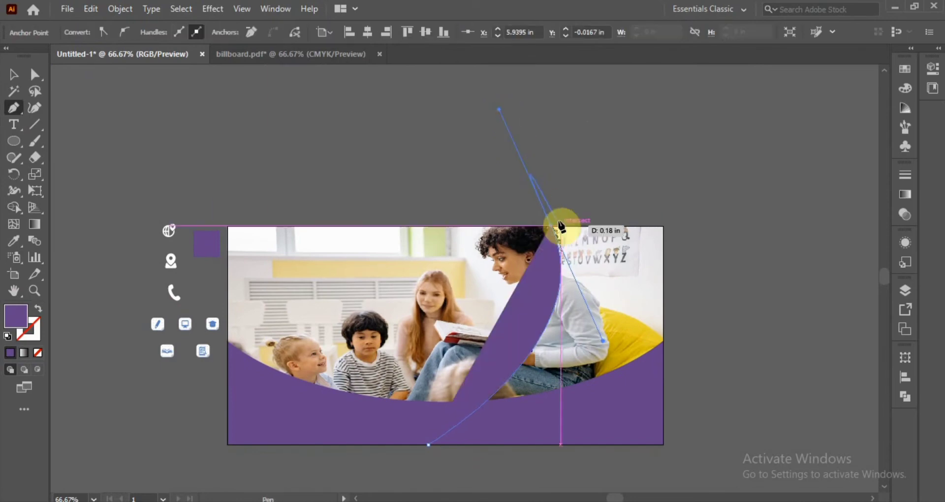
{"action": "left_click", "coordinate": [663, 226]}
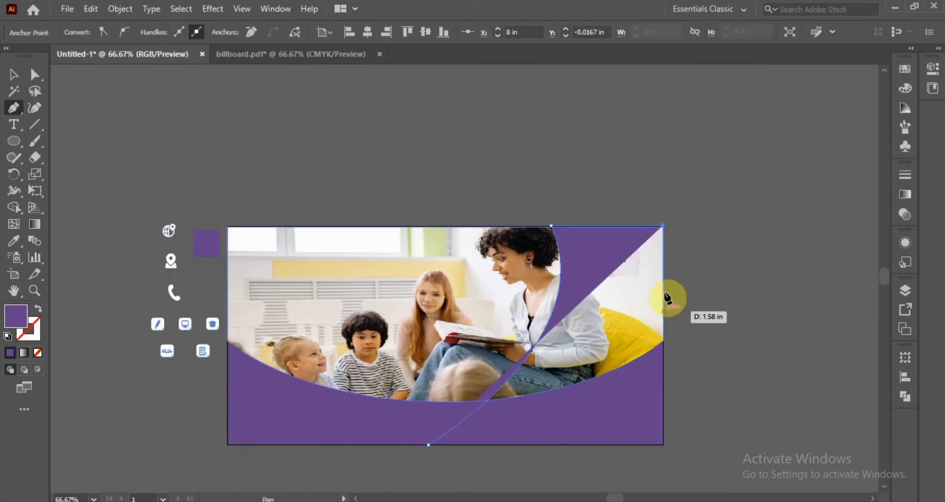
{"action": "left_click", "coordinate": [663, 444]}
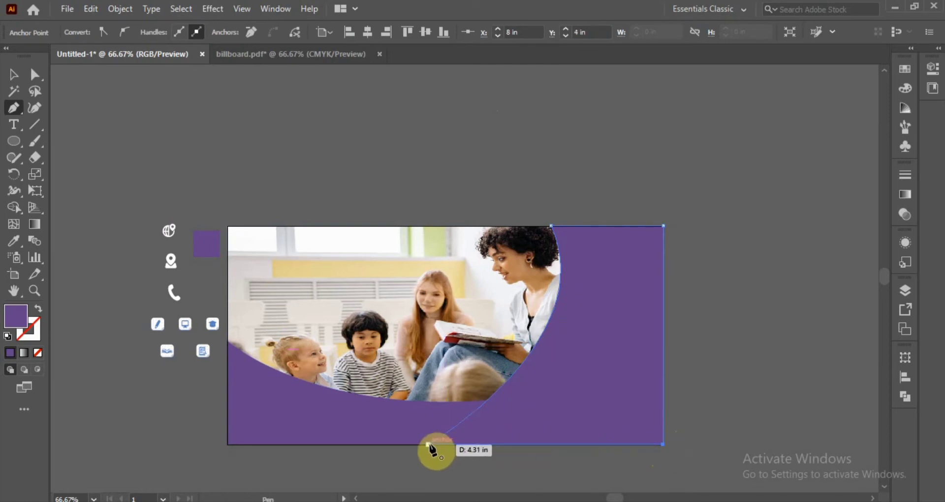
{"action": "left_click", "coordinate": [429, 444]}
{"action": "left_click", "coordinate": [13, 74]}
{"action": "left_click", "coordinate": [626, 316]}
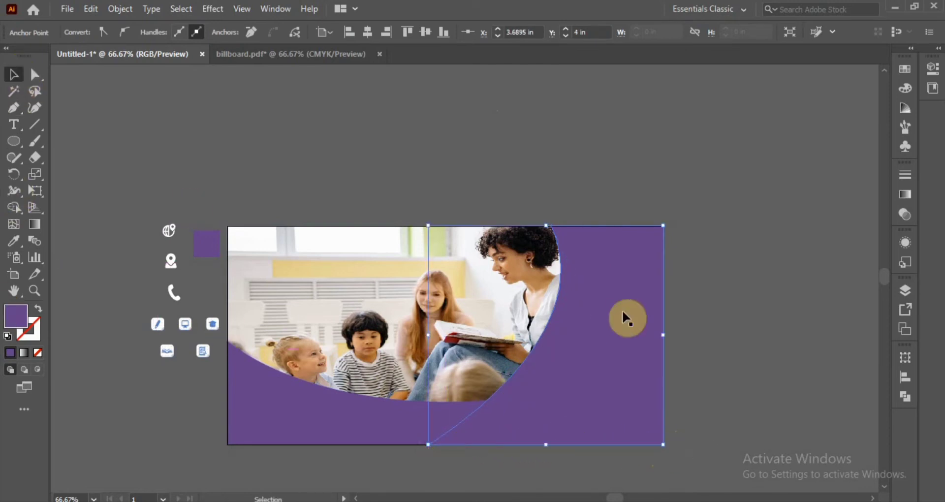
Set the right-side purple shape's opacity to 50%.
{"action": "left_click", "coordinate": [908, 210]}
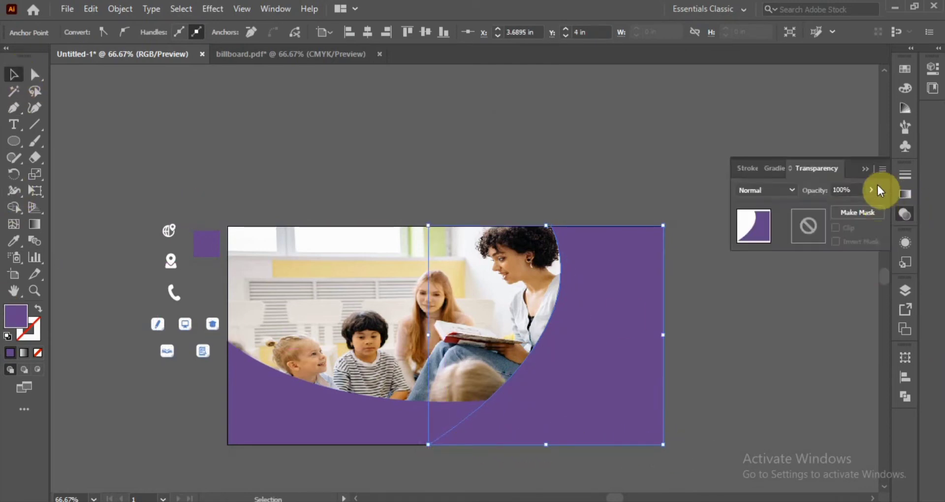
{"action": "left_click_drag", "start_coordinate": [847, 212], "coordinate": [832, 208]}
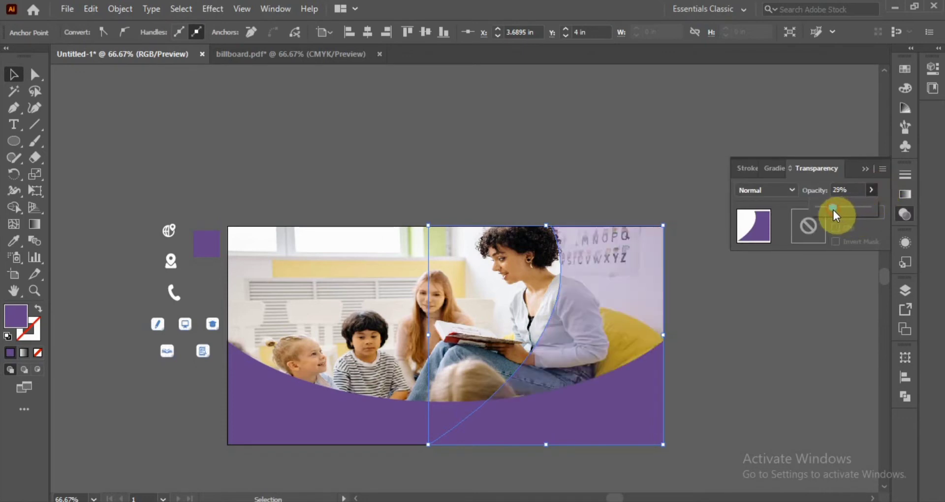
{"action": "left_click", "coordinate": [805, 358]}
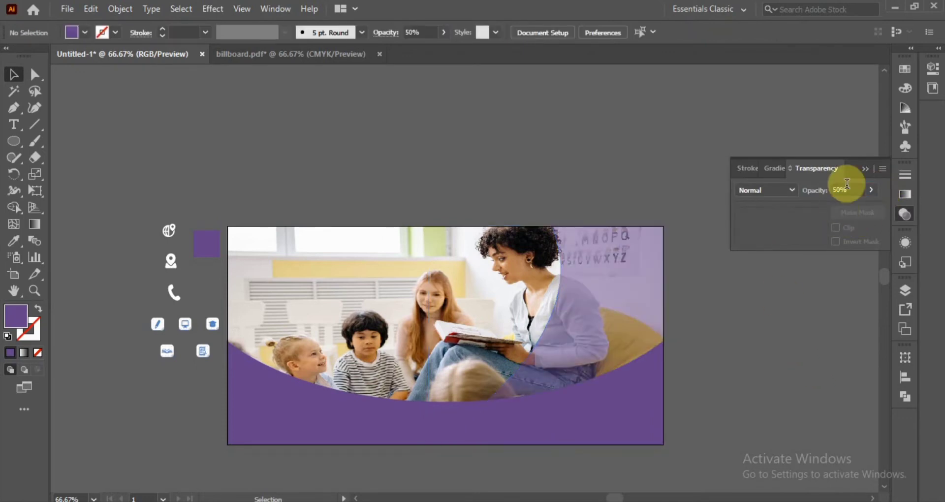
Deepen the shape's purple in HSB mode by raising saturation and lowering brightness.
{"action": "left_click", "coordinate": [907, 91]}
{"action": "left_click", "coordinate": [884, 64]}
{"action": "left_click", "coordinate": [857, 113]}
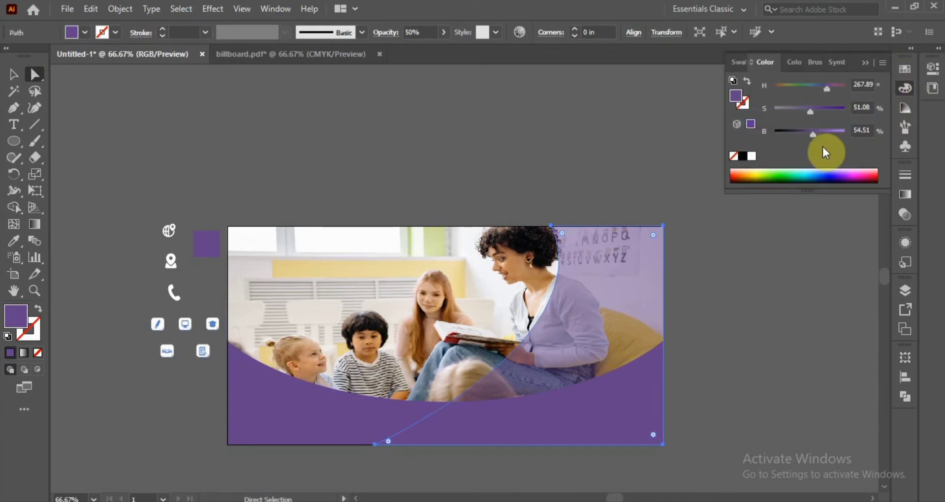
{"action": "mouse_move", "coordinate": [813, 135]}
{"action": "left_mouse_down"}
{"action": "mouse_move", "coordinate": [821, 113]}
{"action": "mouse_move", "coordinate": [840, 109]}
{"action": "left_mouse_up"}
{"action": "key", "text": "ctrl+shift+a"}
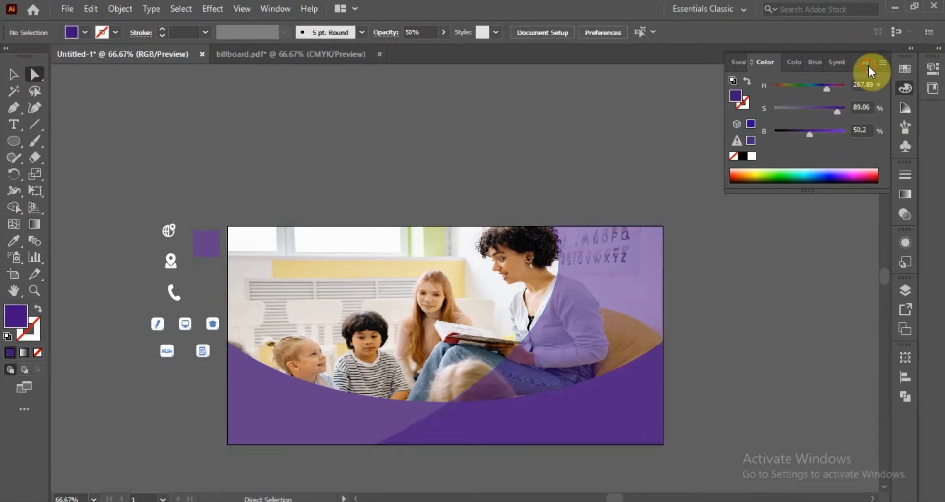
{"action": "left_click", "coordinate": [867, 65]}
{"action": "key", "text": "ctrl+1"}
{"action": "key", "text": "t"}
{"action": "left_click", "coordinate": [511, 174]}
Type the headline line 'SCHOOL OF', enlarge it, and set it in Arial Bold.
{"action": "key", "text": "BackSpace"}
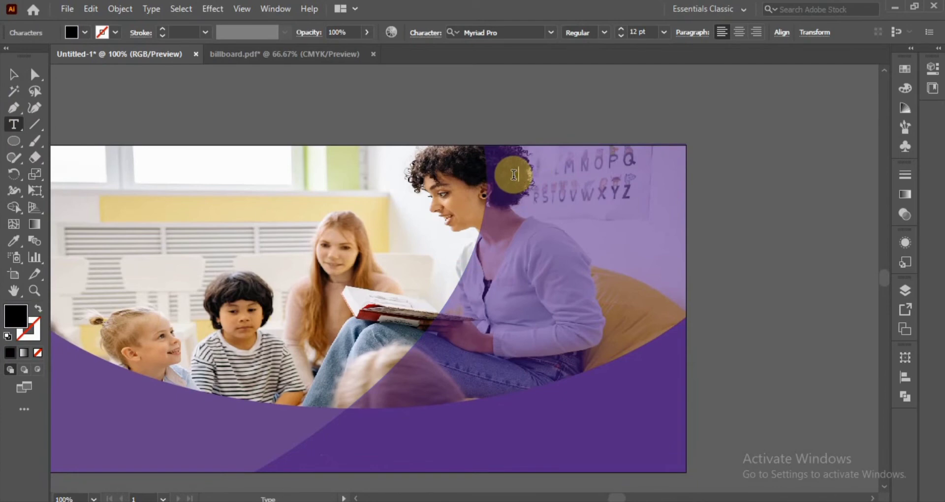
{"action": "type", "text": "SCHOOL OF"}
{"action": "key", "text": "Escape"}
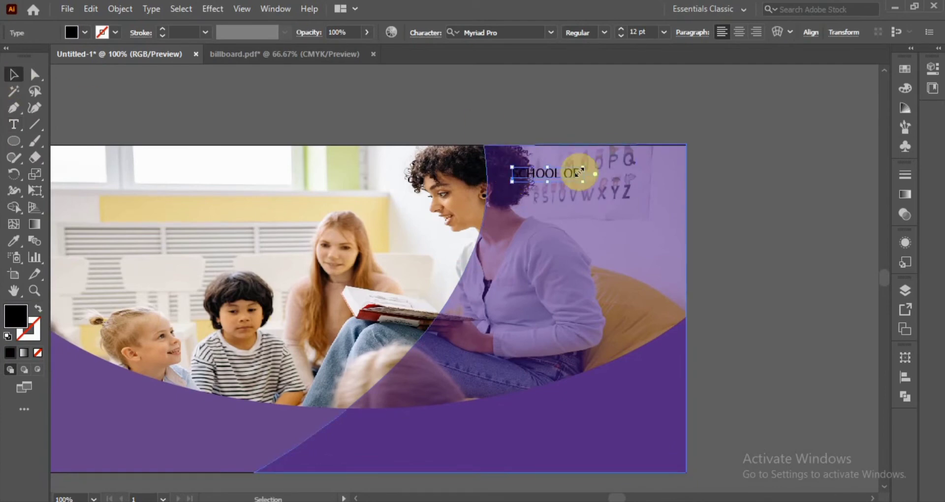
{"action": "left_click_drag", "start_coordinate": [581, 173], "coordinate": [635, 173]}
{"action": "left_click_drag", "start_coordinate": [549, 181], "coordinate": [557, 181]}
{"action": "left_click", "coordinate": [551, 32]}
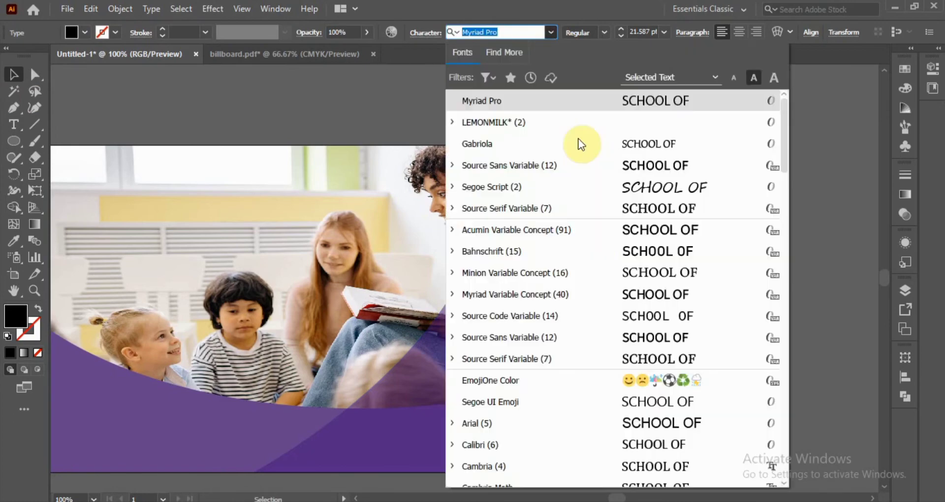
{"action": "left_click", "coordinate": [561, 420]}
{"action": "left_click", "coordinate": [604, 33]}
{"action": "left_click", "coordinate": [585, 83]}
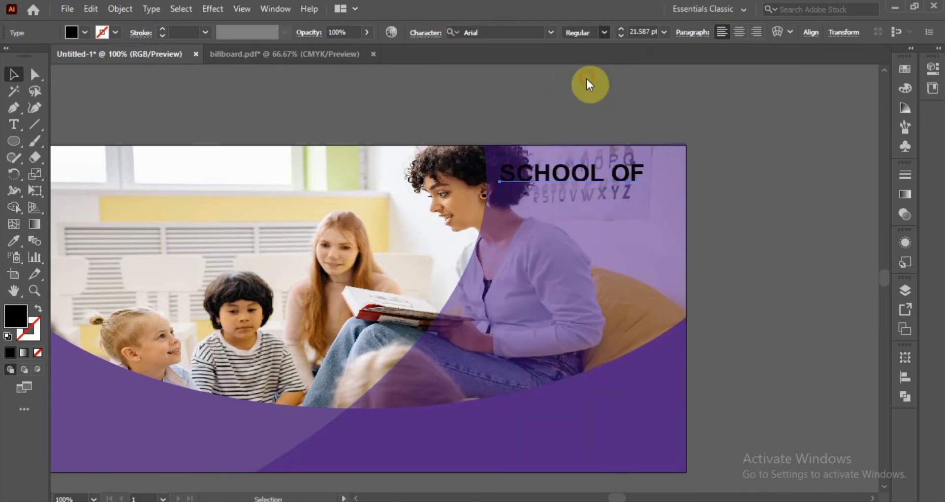
Make 'SCHOOL OF' white and change its font style to Arial Black.
{"action": "double_click", "coordinate": [15, 316]}
{"action": "left_click_drag", "start_coordinate": [305, 231], "coordinate": [288, 172]}
{"action": "left_click", "coordinate": [619, 171]}
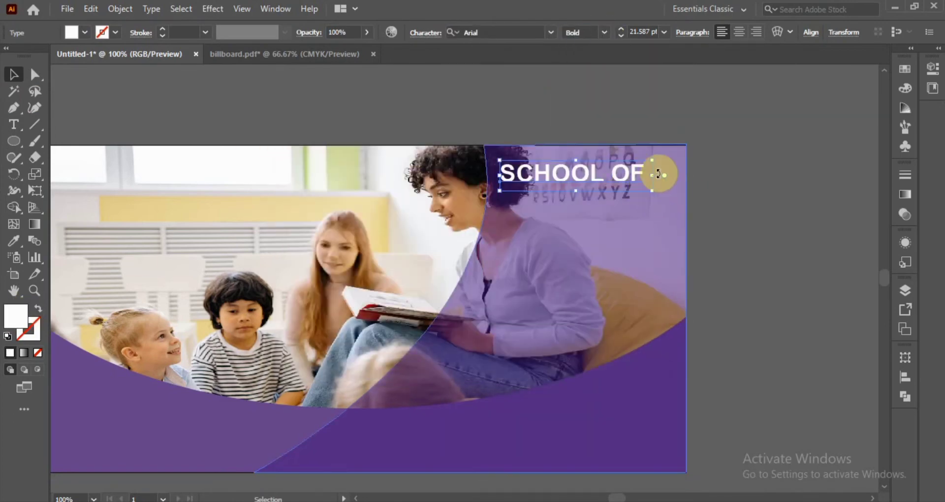
{"action": "left_click_drag", "start_coordinate": [581, 176], "coordinate": [582, 179]}
{"action": "left_click", "coordinate": [691, 189]}
{"action": "left_click", "coordinate": [649, 179]}
{"action": "left_click", "coordinate": [604, 33]}
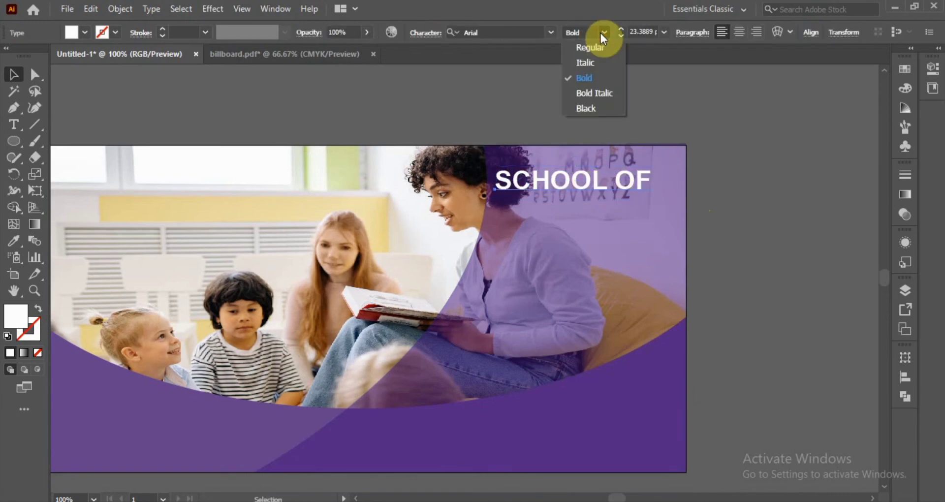
{"action": "left_click", "coordinate": [590, 108]}
Duplicate the line below and change its text to 'TALENT &'.
{"action": "left_click_drag", "start_coordinate": [667, 162], "coordinate": [651, 205]}
{"action": "double_click", "coordinate": [616, 176]}
{"action": "left_click", "coordinate": [653, 210]}
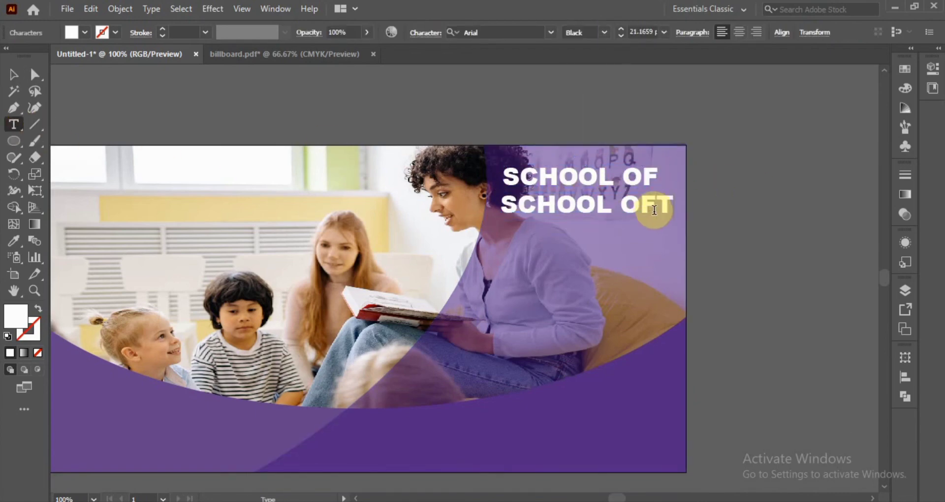
{"action": "key", "text": "BackSpace"}
{"action": "key", "text": "BackSpace"}
{"action": "key", "text": "BackSpace"}
{"action": "type", "text": "TALENT"}
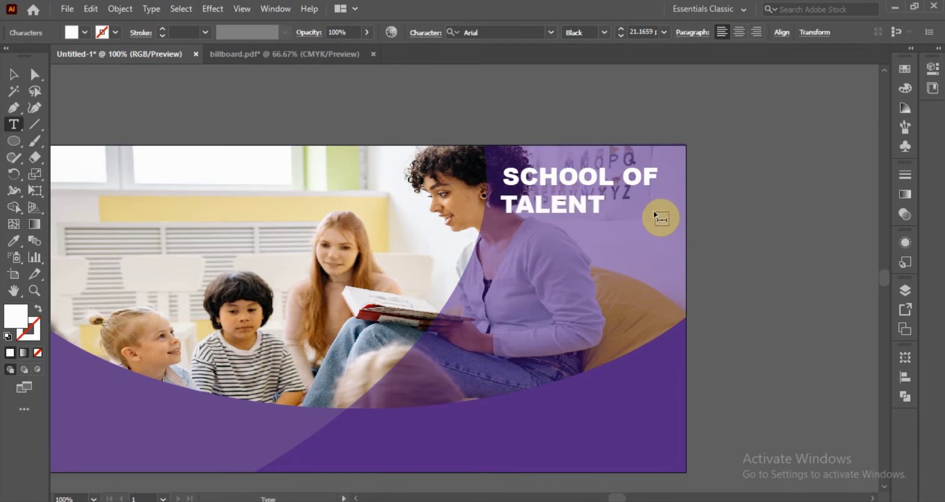
{"action": "type", "text": " &"}
{"action": "left_click", "coordinate": [13, 74]}
Add a third copied line reading 'TECHNOLOGY' and select all three headline lines.
{"action": "left_click_drag", "start_coordinate": [562, 205], "coordinate": [571, 230]}
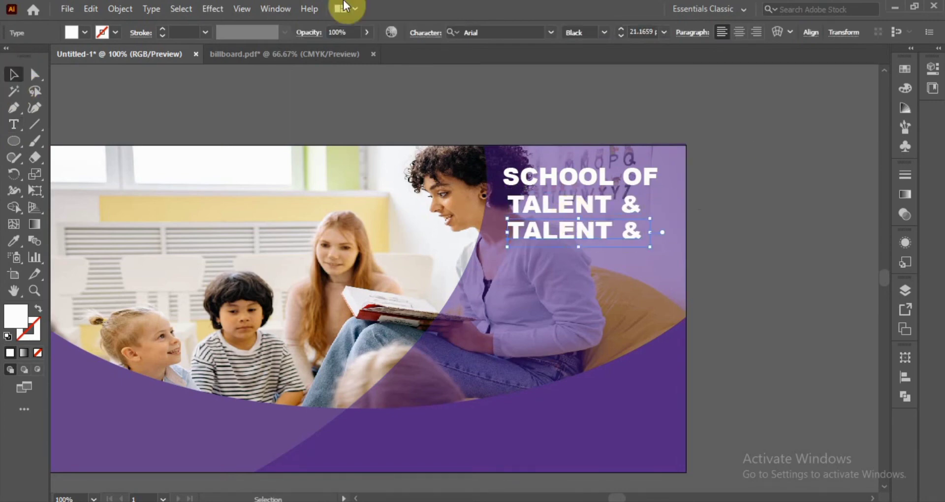
{"action": "left_click", "coordinate": [14, 124]}
{"action": "triple_click", "coordinate": [626, 222]}
{"action": "type", "text": "TECHNOLO"}
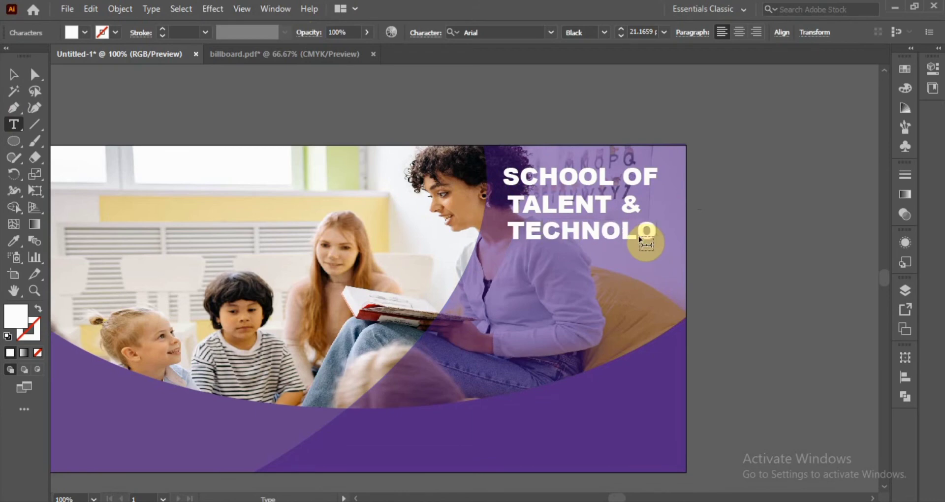
{"action": "type", "text": "GY"}
{"action": "left_click", "coordinate": [13, 74]}
{"action": "left_click_drag", "start_coordinate": [709, 222], "coordinate": [589, 235]}
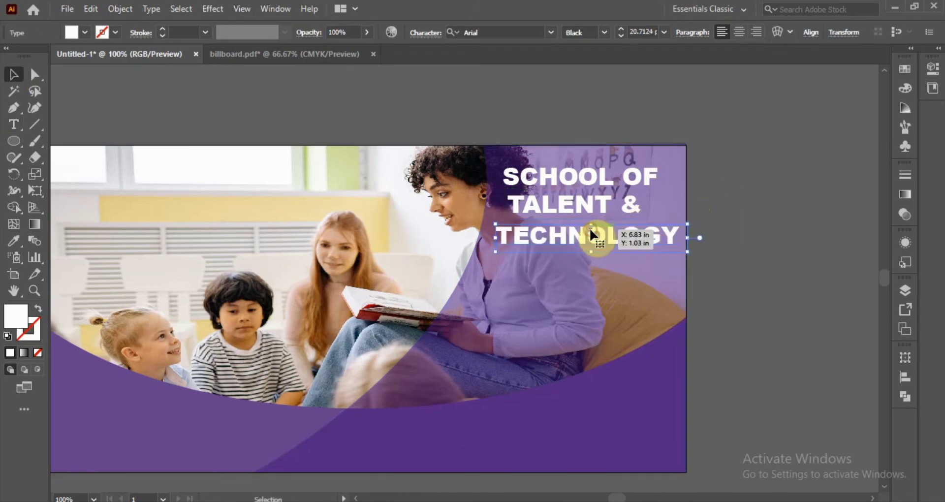
{"action": "left_click", "coordinate": [545, 203], "text": "shift"}
{"action": "left_click", "coordinate": [811, 32]}
Left-align the headline lines, then move the course icons onto the banner and enlarge them.
{"action": "left_click", "coordinate": [642, 72]}
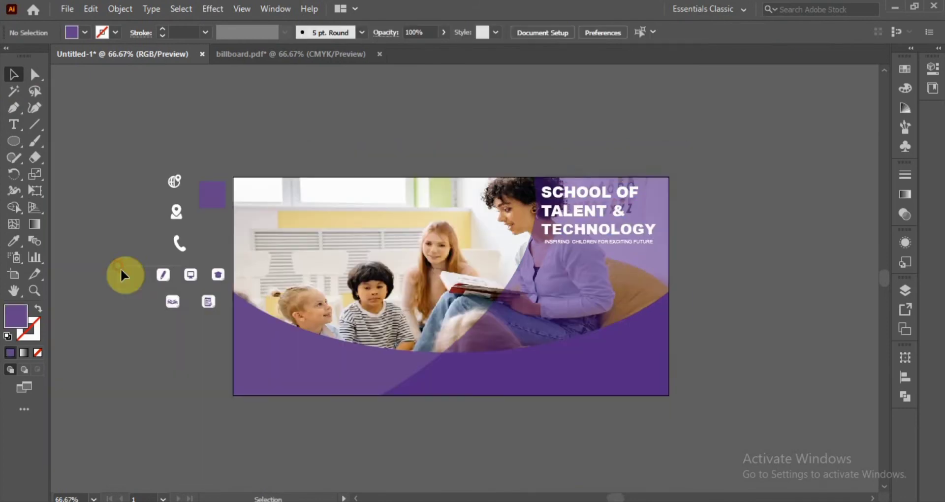
{"action": "left_click_drag", "start_coordinate": [218, 321], "coordinate": [219, 319]}
{"action": "mouse_move", "coordinate": [218, 271]}
{"action": "left_mouse_down"}
{"action": "mouse_move", "coordinate": [235, 260]}
{"action": "mouse_move", "coordinate": [584, 288]}
{"action": "left_mouse_up"}
{"action": "key", "text": "ctrl+equal"}
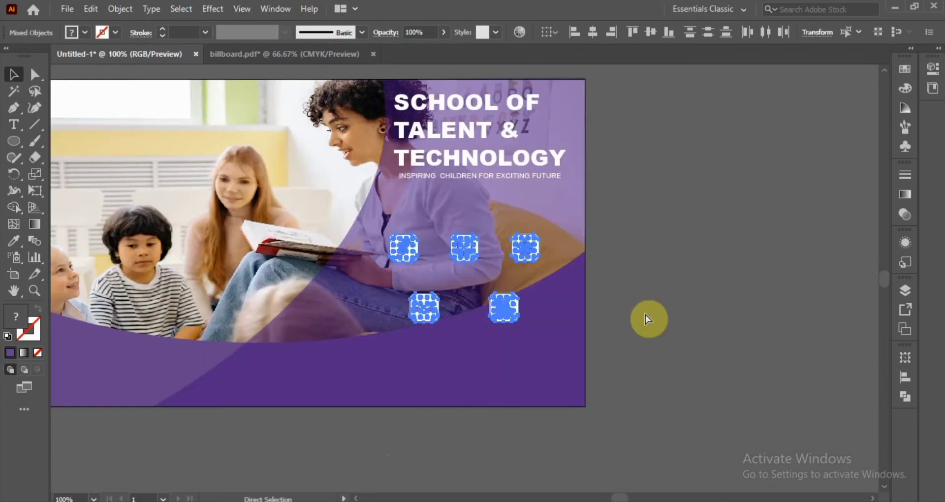
{"action": "key", "text": "ctrl+equal"}
{"action": "left_click_drag", "start_coordinate": [576, 212], "coordinate": [615, 199]}
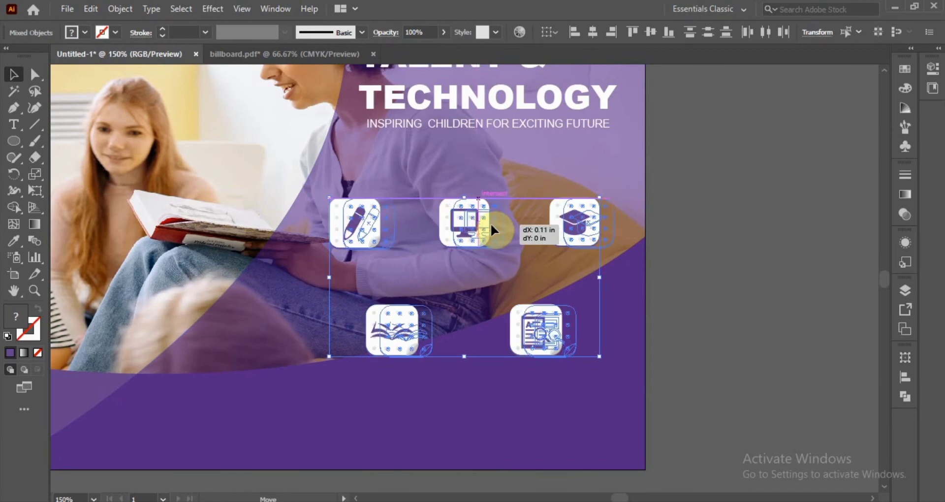
{"action": "mouse_move", "coordinate": [480, 220]}
{"action": "left_mouse_down"}
{"action": "mouse_move", "coordinate": [494, 231]}
{"action": "mouse_move", "coordinate": [487, 216]}
{"action": "left_mouse_up"}
Add a white 'Graphic Design' label under the pencil icon.
{"action": "left_click", "coordinate": [14, 124]}
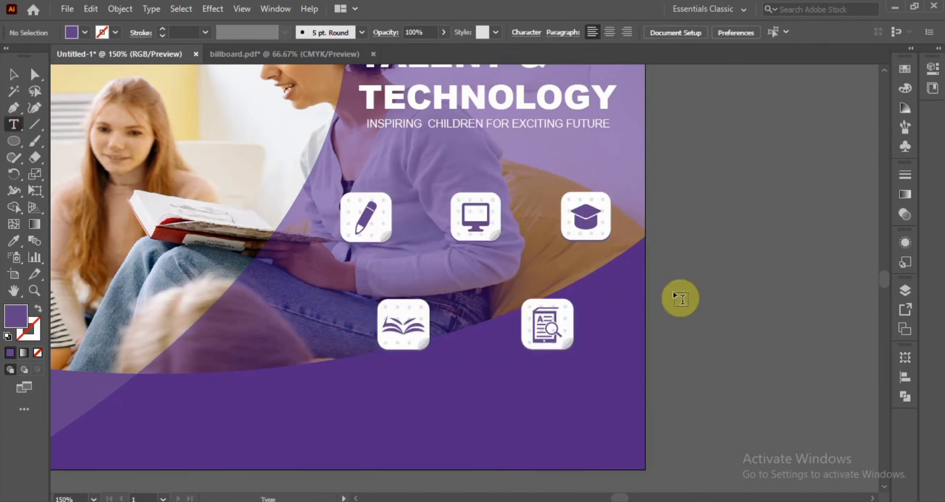
{"action": "left_click", "coordinate": [657, 286]}
{"action": "type", "text": "Graphic De"}
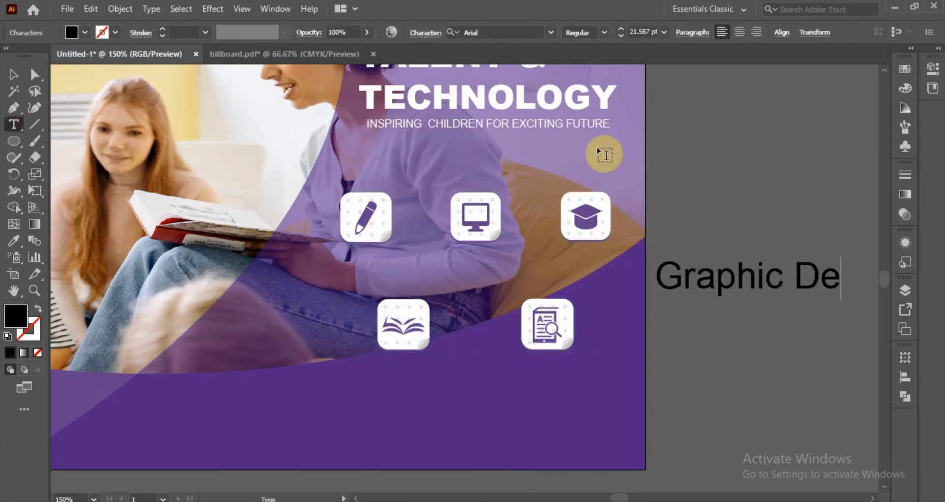
{"action": "type", "text": "sig"}
{"action": "double_click", "coordinate": [15, 316]}
{"action": "key", "text": "Escape"}
{"action": "key", "text": "Escape"}
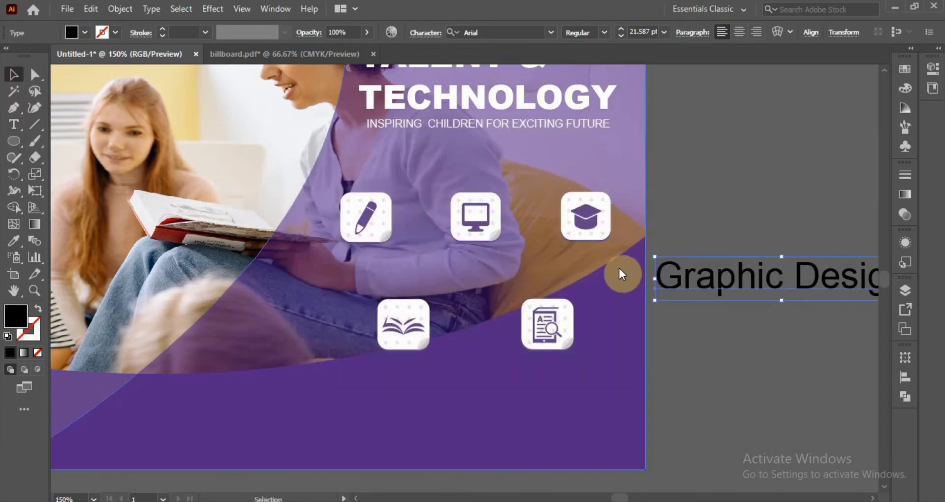
{"action": "double_click", "coordinate": [16, 316]}
{"action": "left_click", "coordinate": [292, 169]}
{"action": "left_click", "coordinate": [621, 169]}
{"action": "mouse_move", "coordinate": [876, 265]}
{"action": "left_mouse_down"}
{"action": "mouse_move", "coordinate": [388, 271]}
{"action": "mouse_move", "coordinate": [389, 257]}
{"action": "mouse_move", "coordinate": [495, 261]}
{"action": "left_mouse_up"}
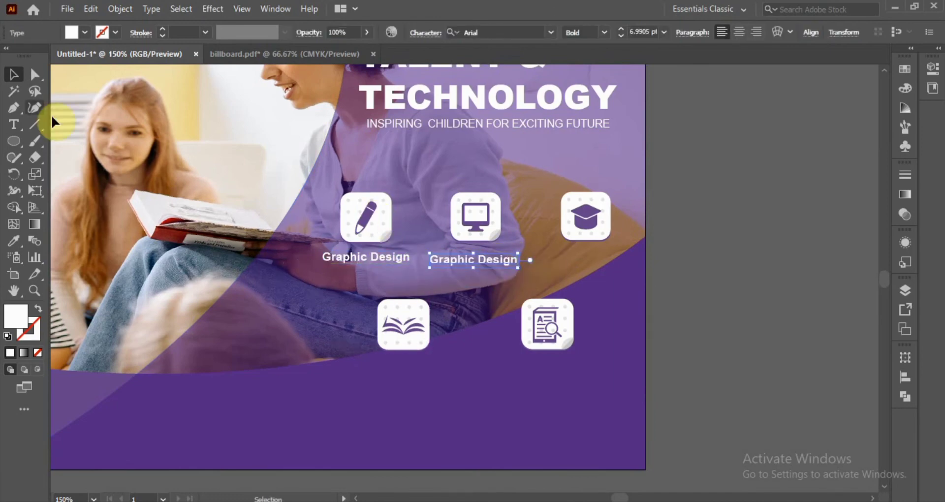
Edit a copied label to 'Web Design' and centre it under the monitor icon.
{"action": "key", "text": "t"}
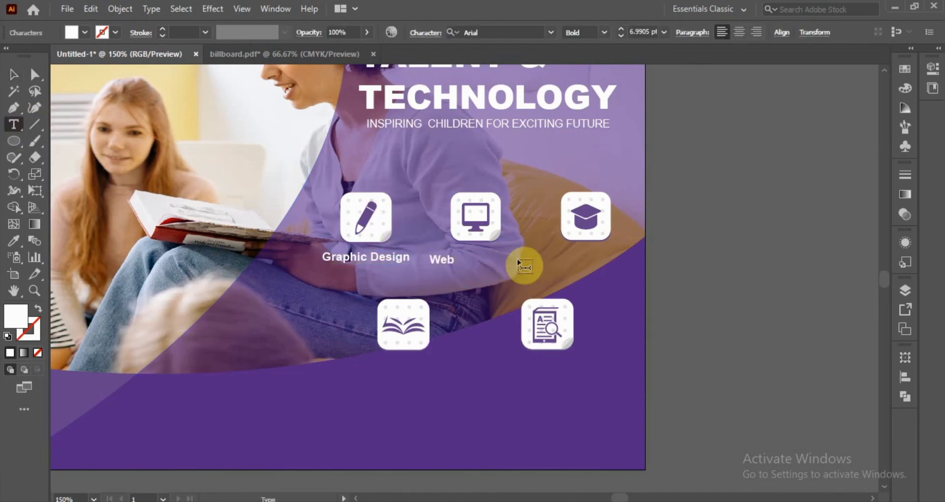
{"action": "key", "text": "Escape"}
{"action": "left_click", "coordinate": [472, 229], "text": "shift"}
{"action": "left_click", "coordinate": [476, 34]}
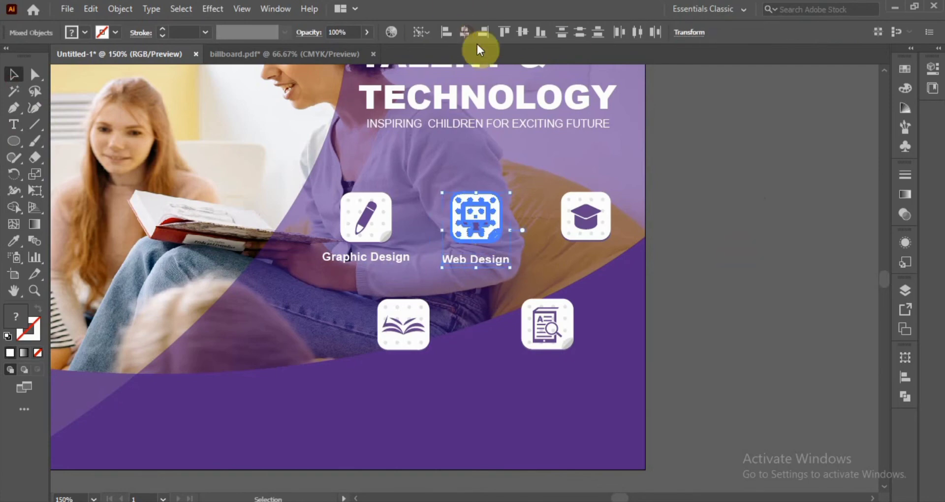
{"action": "left_click_drag", "start_coordinate": [477, 272], "coordinate": [404, 253]}
{"action": "left_click", "coordinate": [782, 32]}
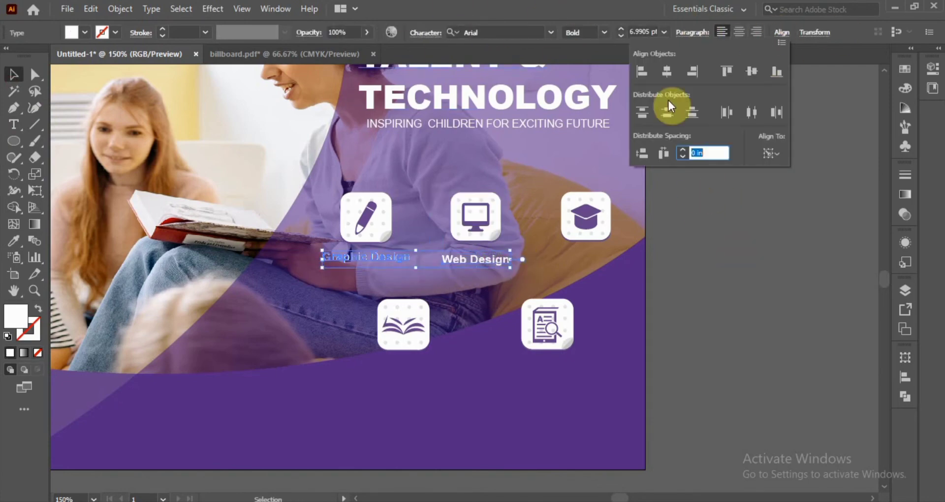
Place a copied label under the document icon and change it to 'Microsoft Office'.
{"action": "left_click_drag", "start_coordinate": [492, 374], "coordinate": [562, 370]}
{"action": "left_click", "coordinate": [22, 132]}
{"action": "left_click", "coordinate": [606, 361]}
{"action": "type", "text": "Microsoft Offi"}
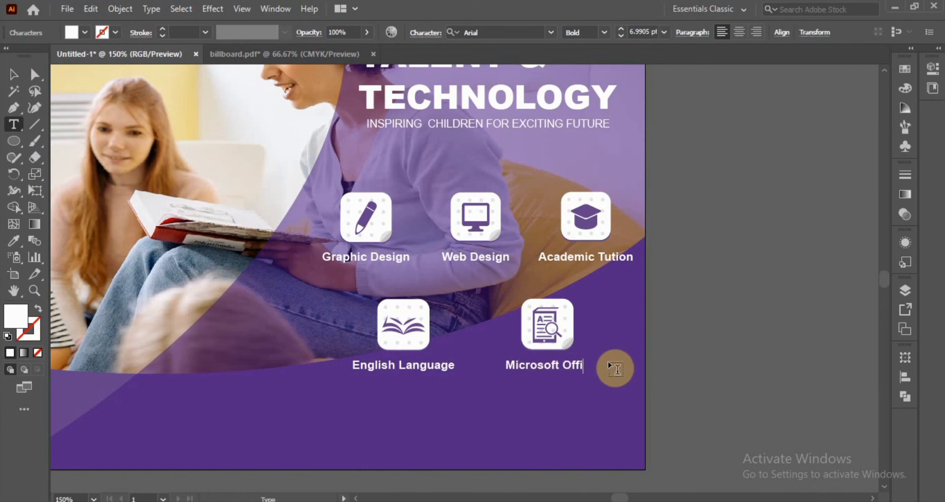
{"action": "type", "text": "ce"}
{"action": "left_click", "coordinate": [14, 74]}
{"action": "left_click", "coordinate": [539, 317]}
Type the phone number text next to the phone icon below the banner.
{"action": "key", "text": "ctrl+minus"}
{"action": "key", "text": "ctrl+minus"}
{"action": "left_click", "coordinate": [57, 131]}
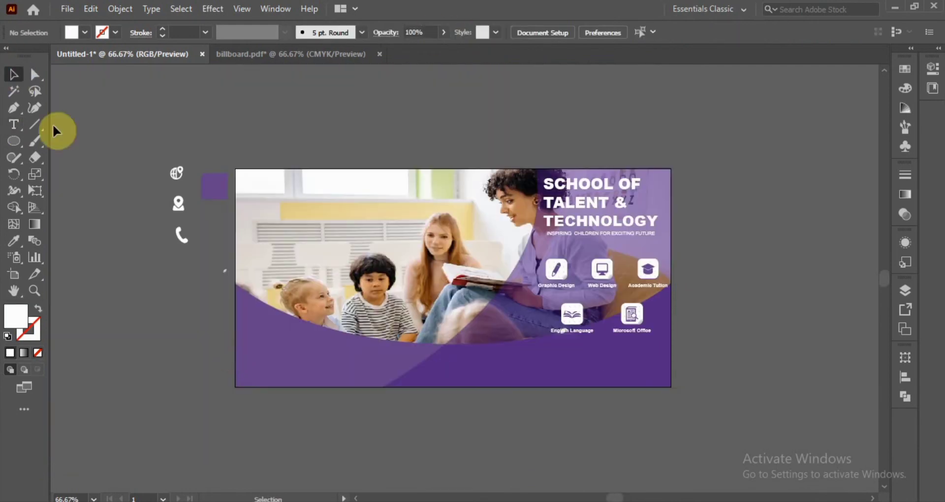
{"action": "key", "text": "ctrl+plus"}
{"action": "left_click", "coordinate": [14, 124]}
{"action": "left_click", "coordinate": [463, 283]}
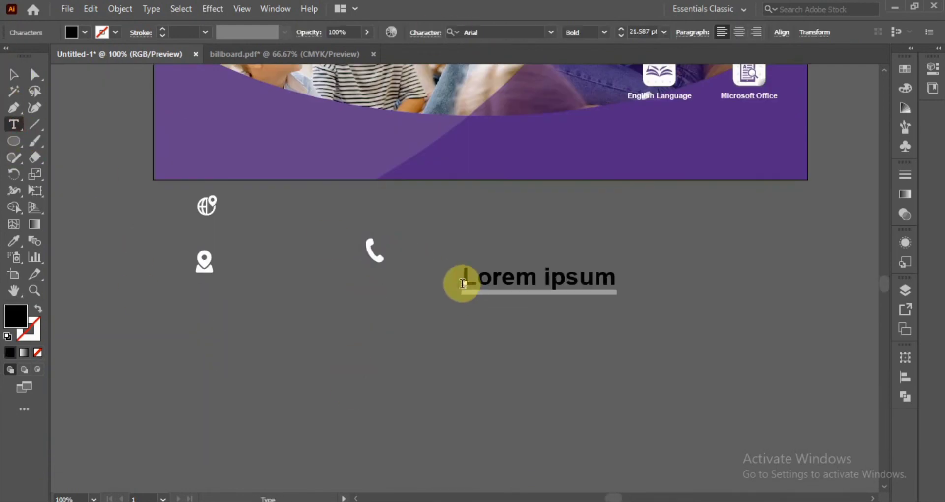
{"action": "type", "text": "1234567890"}
{"action": "left_click", "coordinate": [13, 74]}
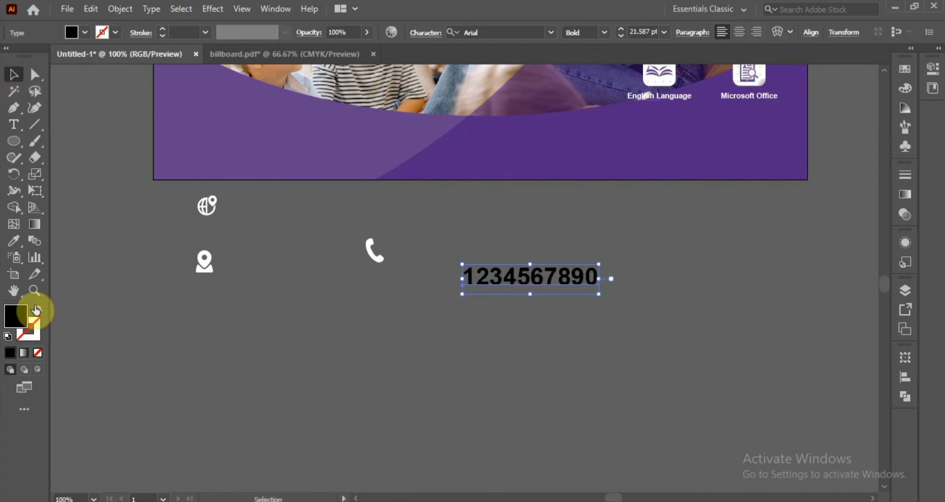
Make the phone number white in Regular style and place it beside the phone icon.
{"action": "double_click", "coordinate": [19, 315]}
{"action": "left_click", "coordinate": [279, 147]}
{"action": "left_click", "coordinate": [616, 169]}
{"action": "left_click", "coordinate": [604, 32]}
{"action": "left_click", "coordinate": [586, 47]}
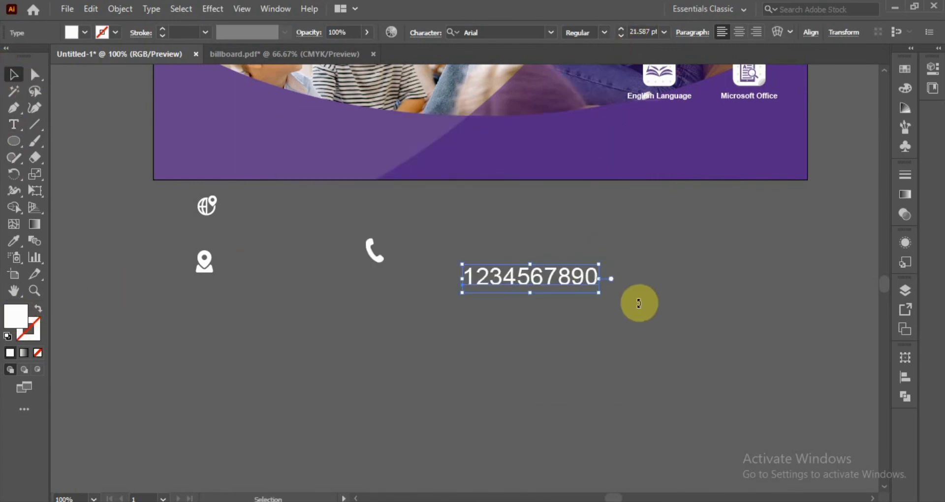
{"action": "mouse_move", "coordinate": [598, 266]}
{"action": "left_mouse_down"}
{"action": "mouse_move", "coordinate": [537, 242]}
{"action": "mouse_move", "coordinate": [464, 253]}
{"action": "left_mouse_up"}
Move the location icon below the phone line and add the address text beside it.
{"action": "left_click_drag", "start_coordinate": [204, 261], "coordinate": [370, 308]}
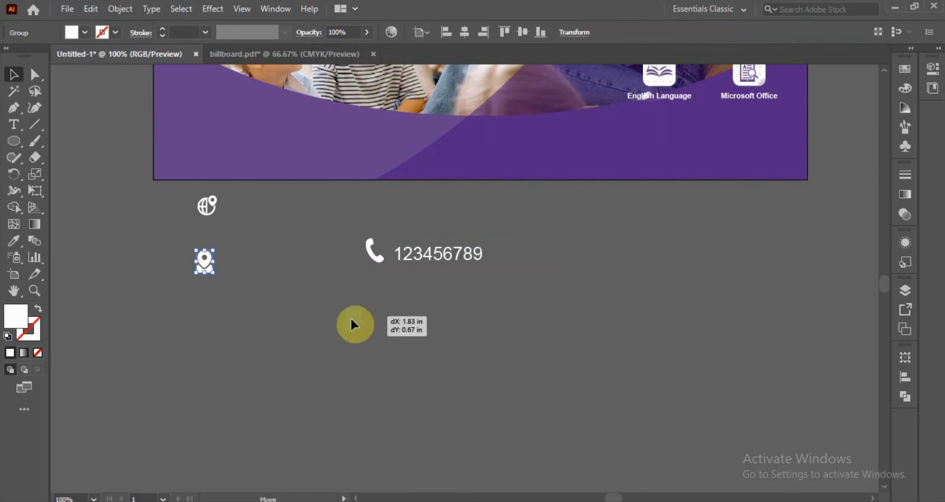
{"action": "left_click", "coordinate": [14, 124]}
{"action": "left_click", "coordinate": [404, 304]}
{"action": "key", "text": "BackSpace"}
{"action": "type", "text": "Adress City Kolony"}
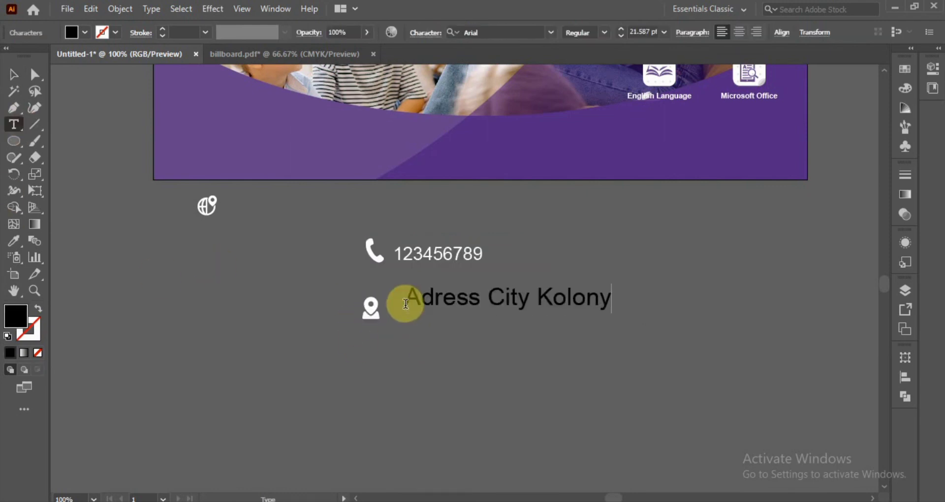
{"action": "type", "text": ", Dist"}
{"action": "key", "text": "Escape"}
{"action": "left_click_drag", "start_coordinate": [446, 297], "coordinate": [436, 311]}
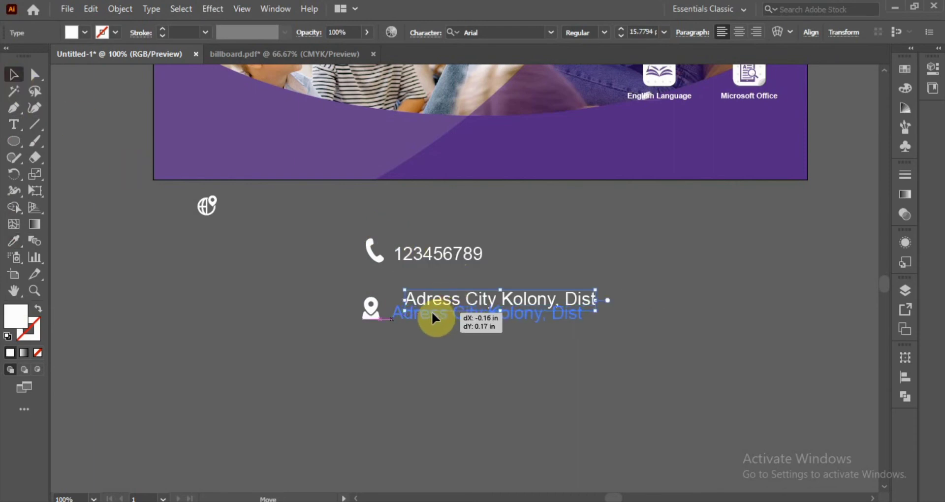
{"action": "left_click", "coordinate": [429, 315]}
{"action": "left_click_drag", "start_coordinate": [372, 369], "coordinate": [371, 365]}
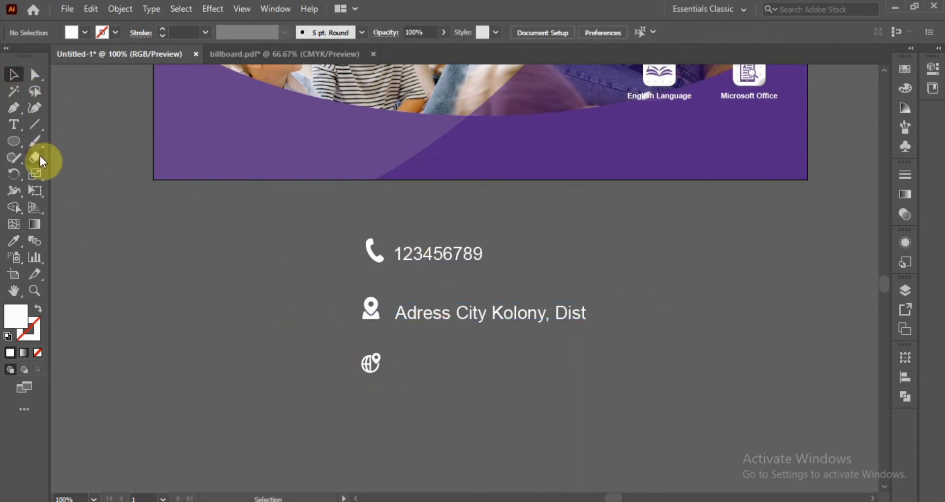
{"action": "key", "text": "t"}
{"action": "type", "text": "www.vectorgirl."}
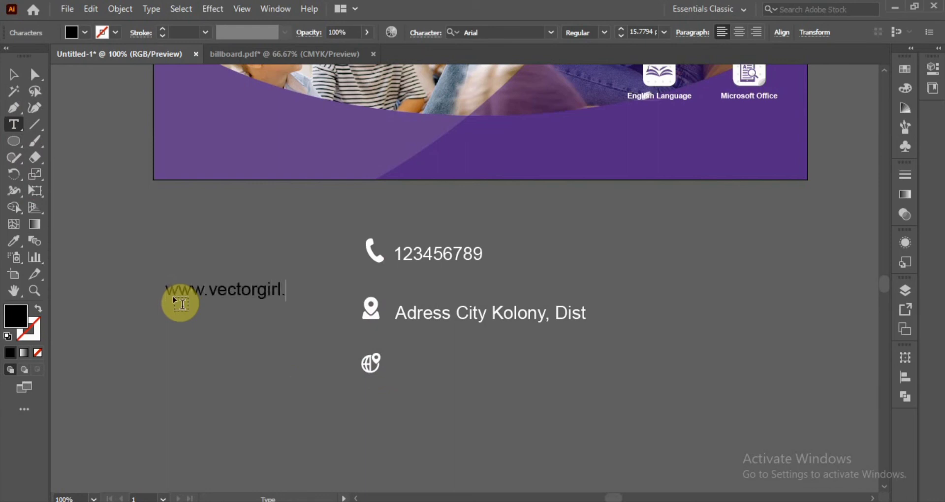
{"action": "type", "text": "com"}
{"action": "left_click", "coordinate": [14, 73]}
{"action": "left_click", "coordinate": [14, 240]}
{"action": "left_click", "coordinate": [487, 317]}
{"action": "left_click", "coordinate": [13, 74]}
{"action": "left_click_drag", "start_coordinate": [198, 282], "coordinate": [450, 367]}
Move the phone and address lines with their icons onto the banner's bottom strip.
{"action": "left_click", "coordinate": [609, 373]}
{"action": "scroll", "coordinate": [492, 295], "scroll_direction": "up", "scroll_amount": 1}
{"action": "left_click", "coordinate": [487, 345]}
{"action": "mouse_move", "coordinate": [413, 289]}
{"action": "left_mouse_down"}
{"action": "mouse_move", "coordinate": [218, 192]}
{"action": "mouse_move", "coordinate": [254, 203]}
{"action": "left_mouse_up"}
{"action": "left_click", "coordinate": [494, 347]}
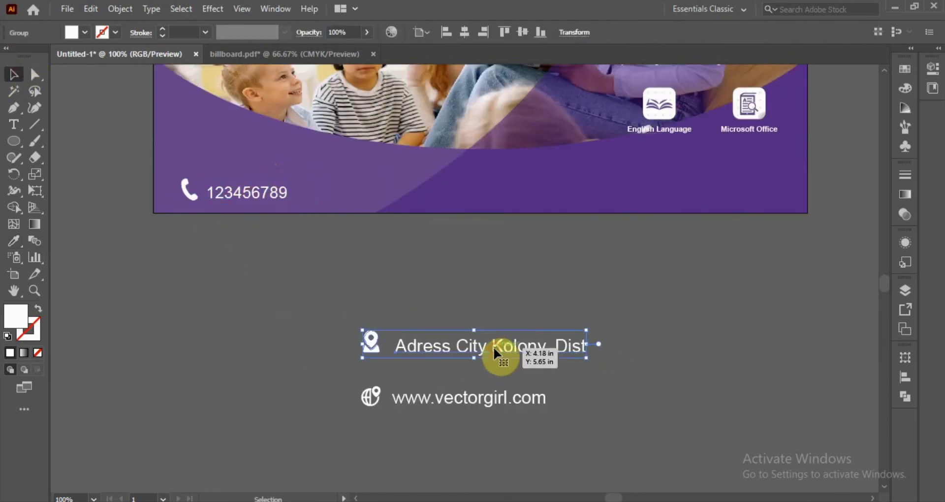
{"action": "left_click_drag", "start_coordinate": [493, 346], "coordinate": [492, 195]}
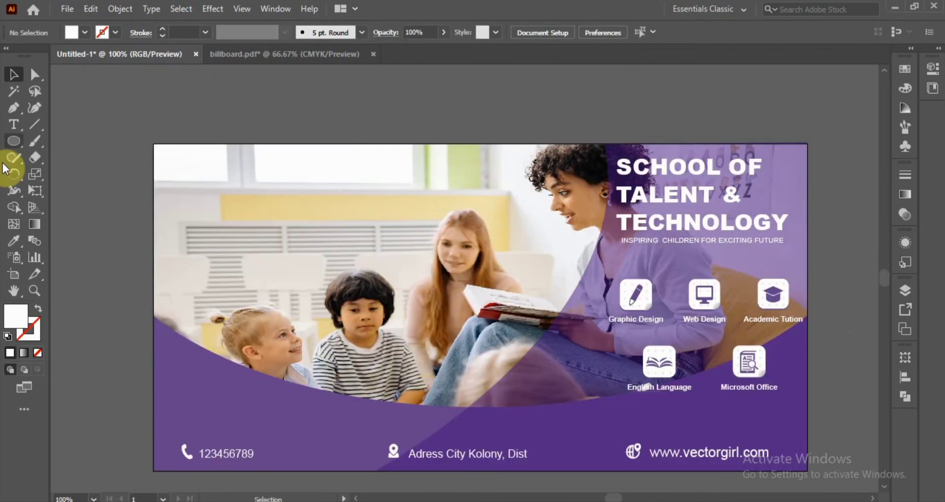
Draw a small white circle with a purple outline over the photo's lower middle.
{"action": "left_click", "coordinate": [13, 143]}
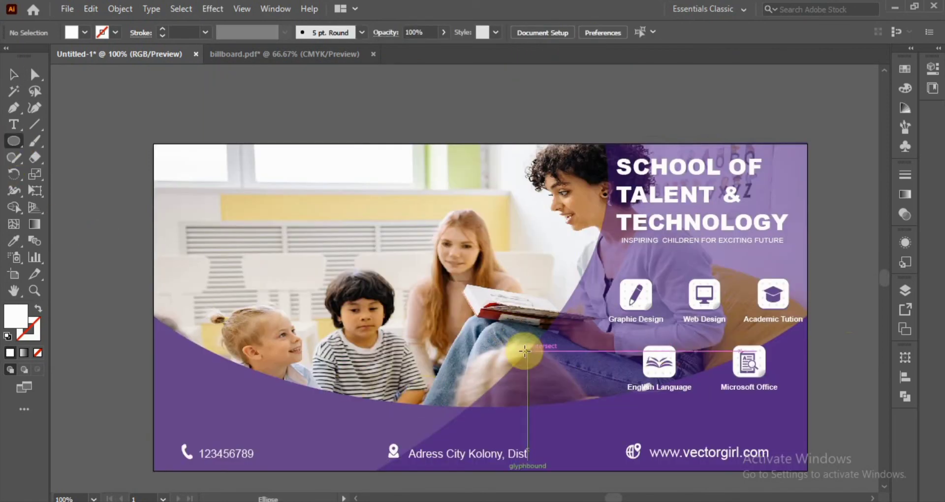
{"action": "left_click_drag", "start_coordinate": [525, 351], "coordinate": [559, 382]}
{"action": "key", "text": "F6"}
{"action": "key", "text": "v"}
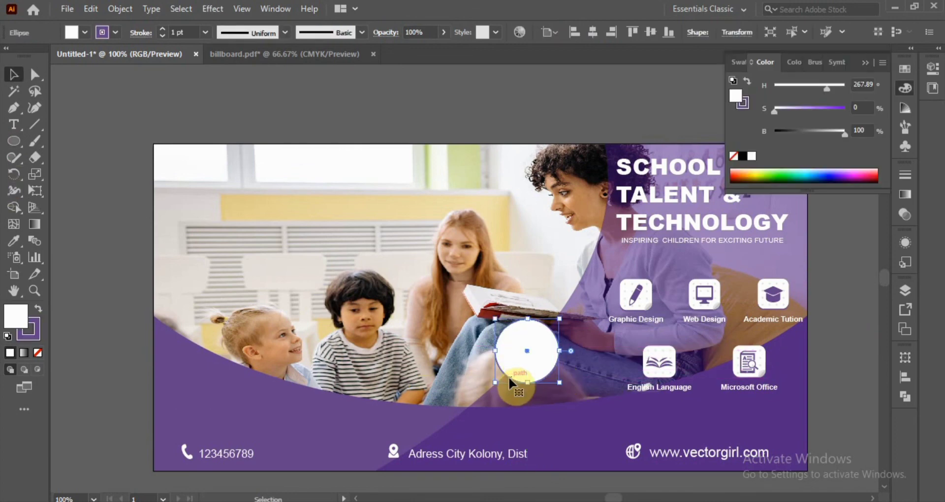
{"action": "left_click", "coordinate": [39, 329]}
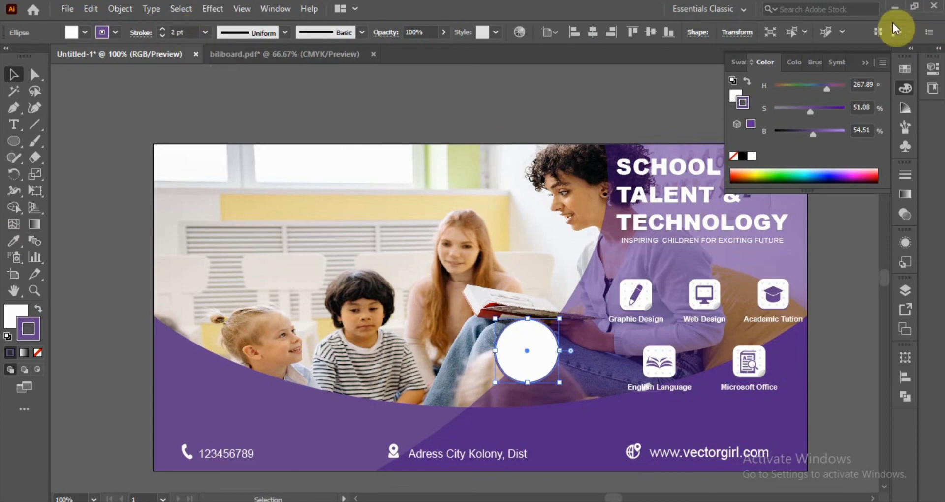
{"action": "left_click", "coordinate": [820, 193]}
{"action": "left_click", "coordinate": [534, 344]}
Add 'Join Now' text, shrink it slightly and move it inside the circle.
{"action": "key", "text": "ctrl+equal"}
{"action": "key", "text": "ctrl+equal"}
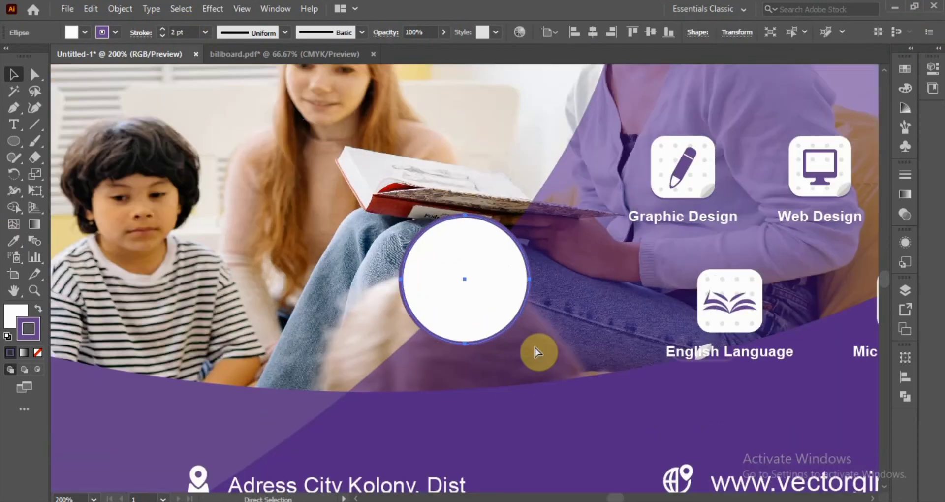
{"action": "key", "text": "ctrl+equal"}
{"action": "left_click", "coordinate": [14, 125]}
{"action": "left_click", "coordinate": [289, 290]}
{"action": "type", "text": "Join"}
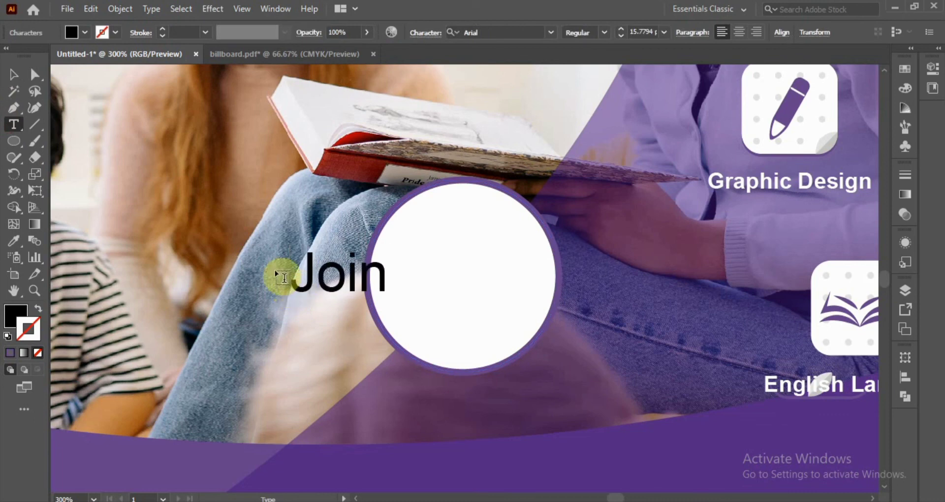
{"action": "type", "text": "Now"}
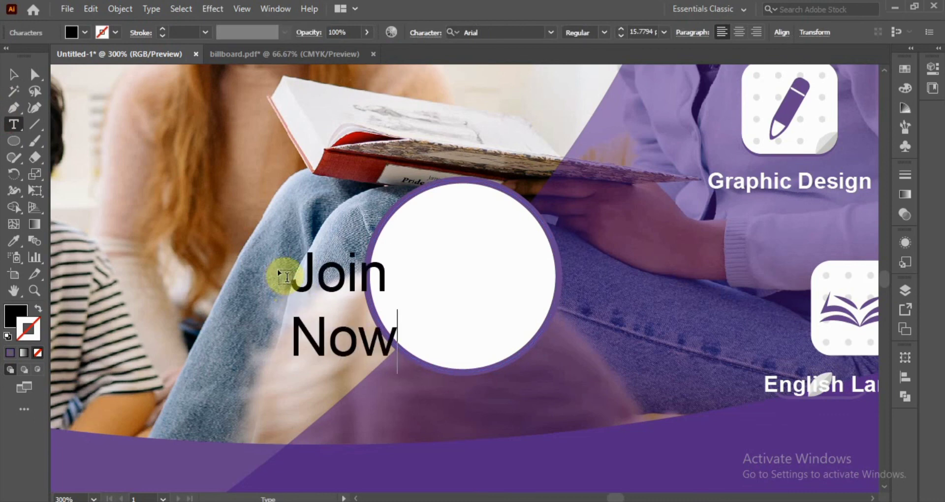
{"action": "left_click", "coordinate": [14, 74]}
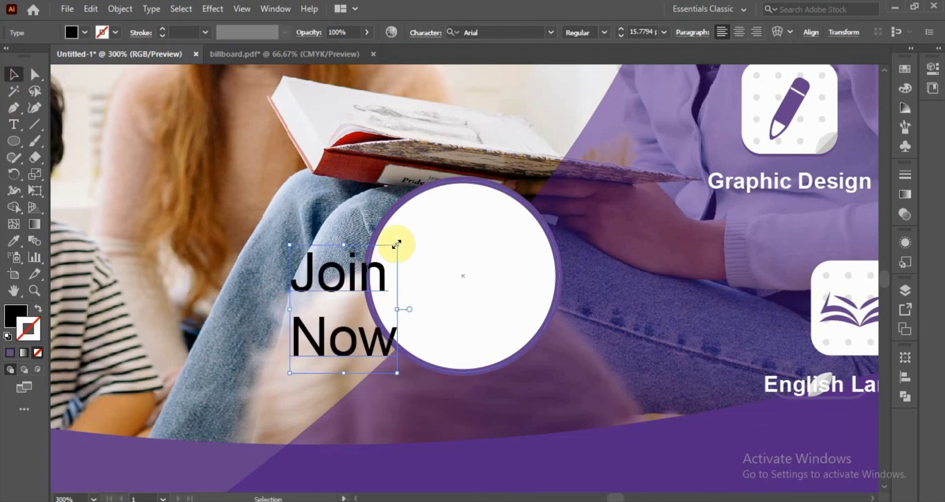
{"action": "left_click_drag", "start_coordinate": [396, 243], "coordinate": [392, 250]}
{"action": "left_click_drag", "start_coordinate": [352, 281], "coordinate": [474, 254]}
Give Join Now the circle's purple styling with a 0.75 pt outline.
{"action": "left_click", "coordinate": [13, 241]}
{"action": "left_click", "coordinate": [386, 278]}
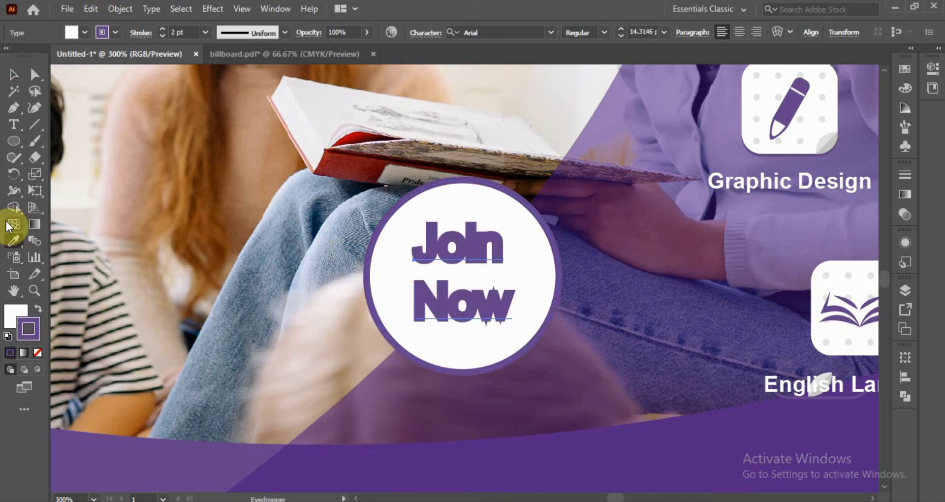
{"action": "left_click", "coordinate": [13, 75]}
{"action": "scroll", "coordinate": [190, 32], "scroll_direction": "down", "scroll_amount": 2}
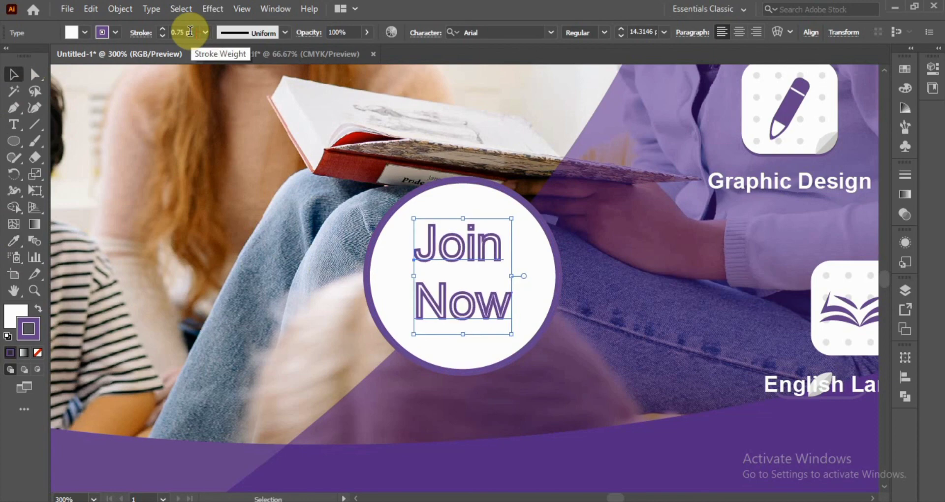
{"action": "key", "text": "ctrl+shift+a"}
{"action": "key", "text": "ctrl+1"}
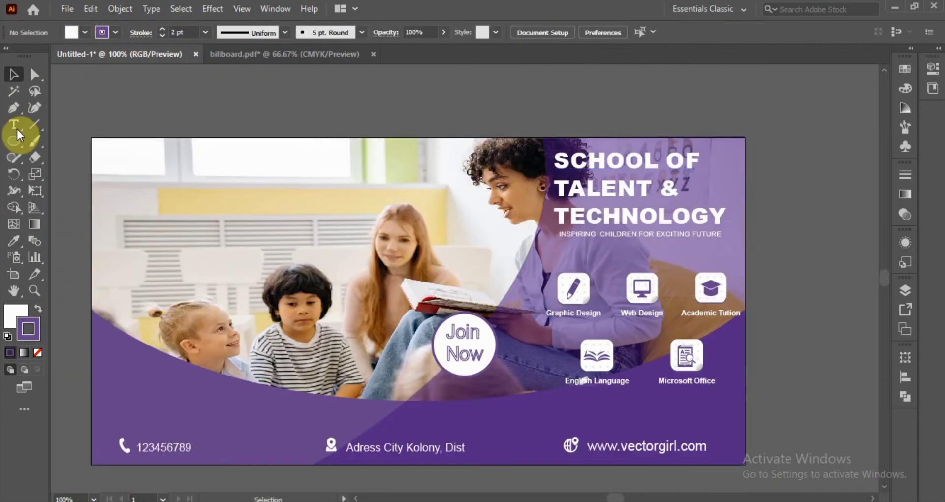